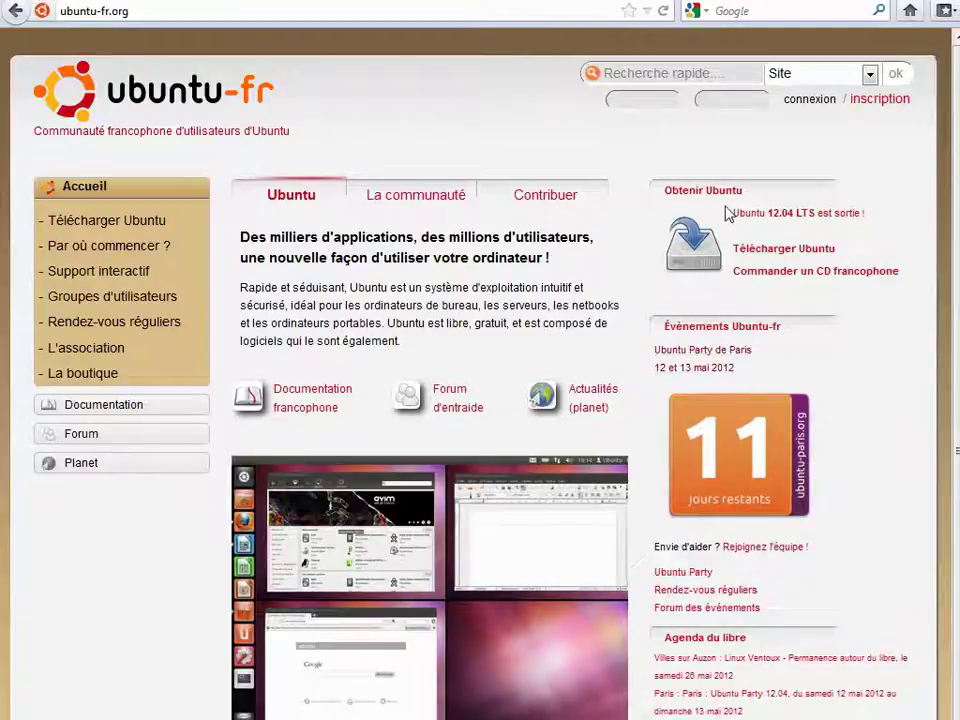
# - Download the French ubuntu-12.04-desktop-i386-fr.iso (665 Mo) from ubuntu-fr.org and save it to disk
pyautogui.click(133, 220)
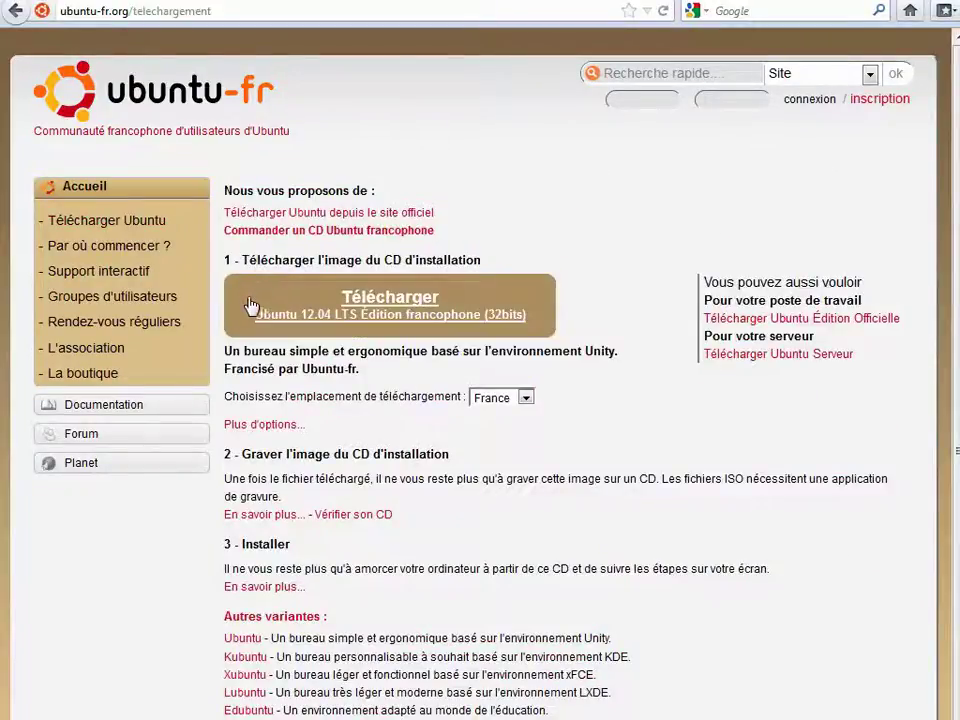
pyautogui.click(410, 302)
pyautogui.click(375, 452)
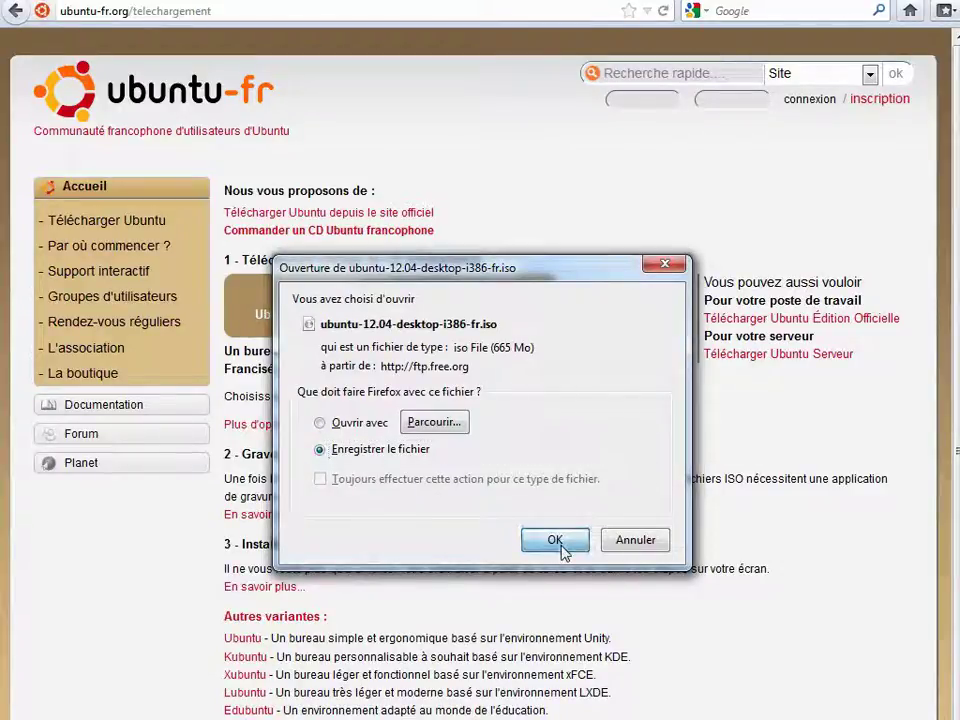
pyautogui.click(561, 547)
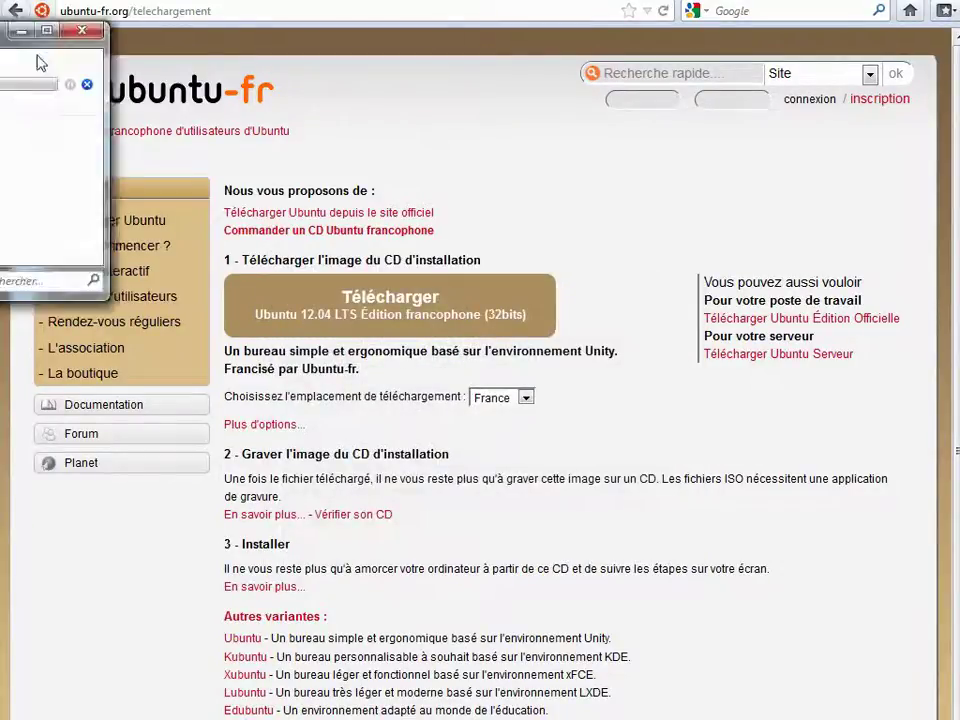
# - Open the Téléchargements folder containing the downloaded ubuntu-12.04-desktop-i386-fr.iso
pyautogui.moveTo(64, 30); pyautogui.dragTo(429, 161)
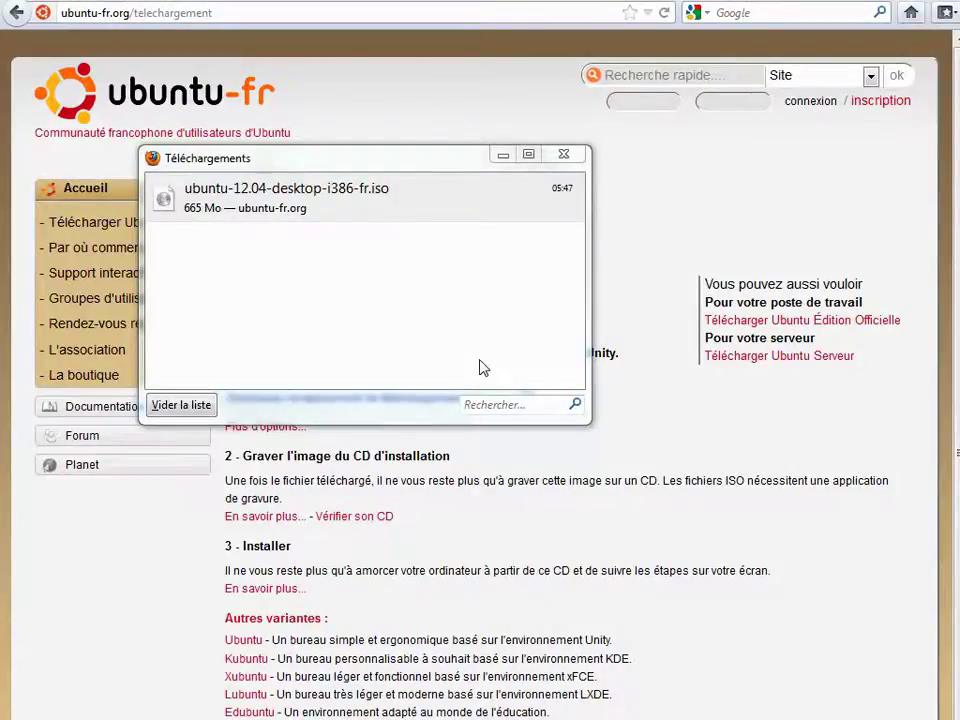
pyautogui.rightClick(337, 210)
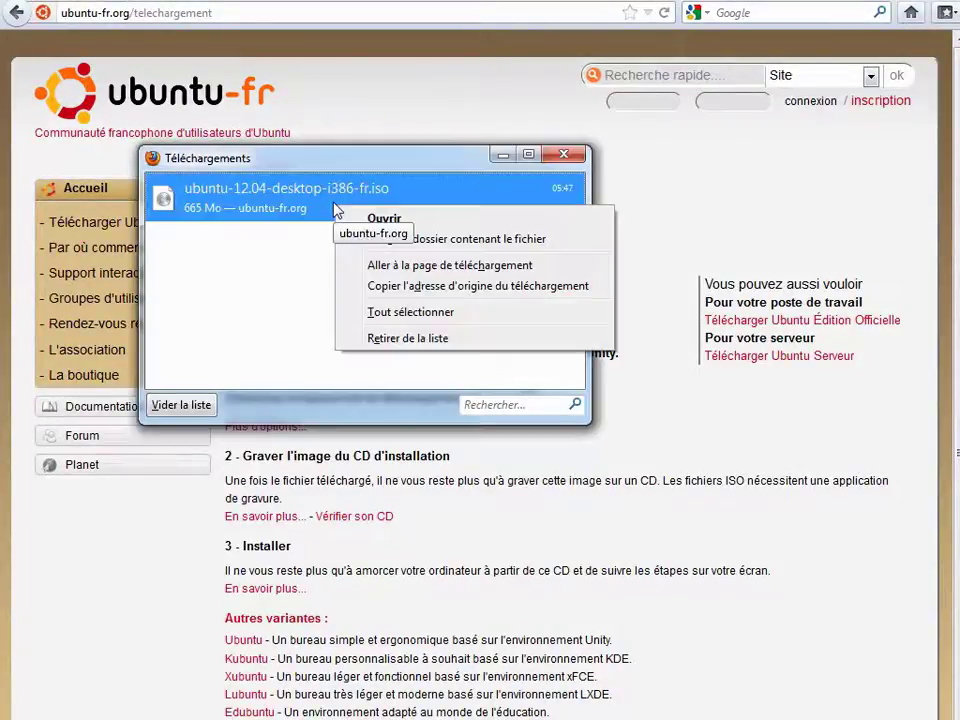
pyautogui.click(462, 240)
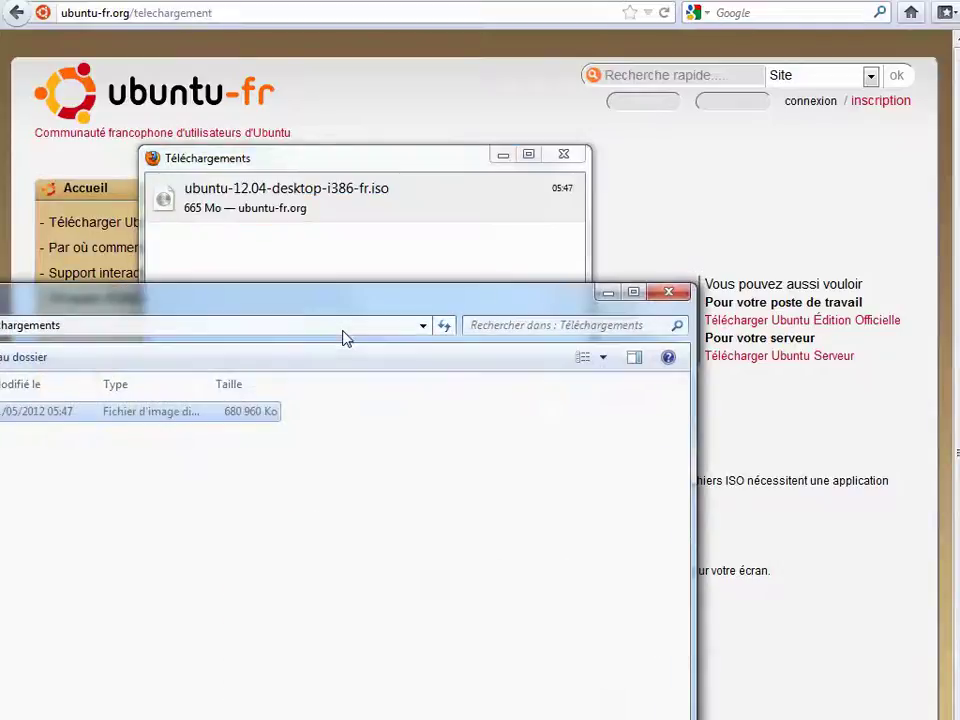
pyautogui.moveTo(193, 304); pyautogui.dragTo(660, 85)
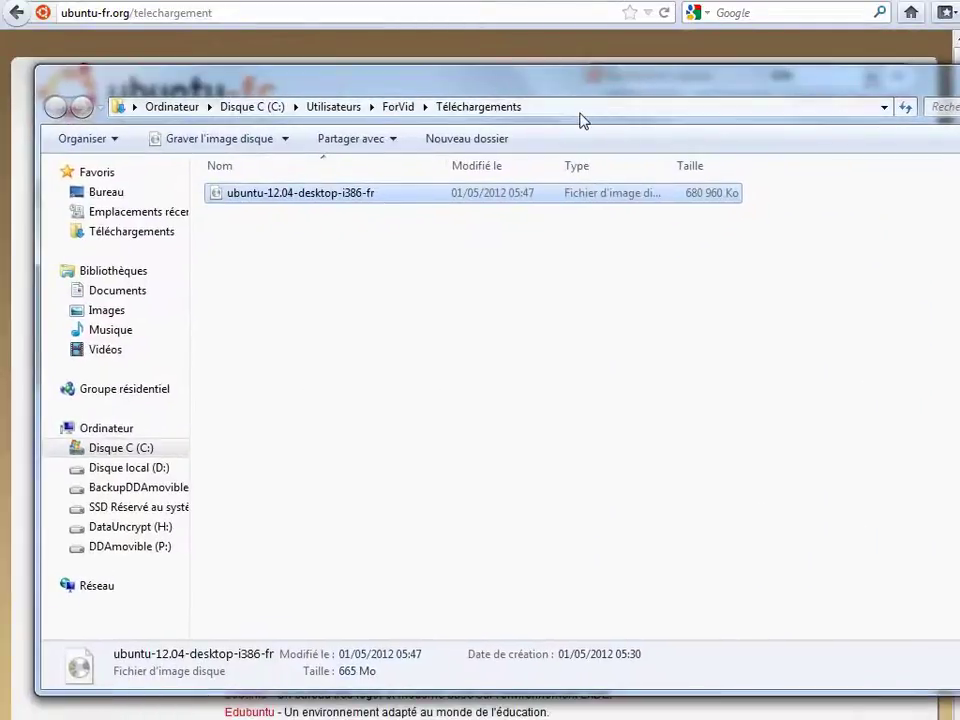
# - Copy the Downloads folder path from the address bar and close the Explorer window
pyautogui.click(270, 112)
pyautogui.rightClick(250, 117)
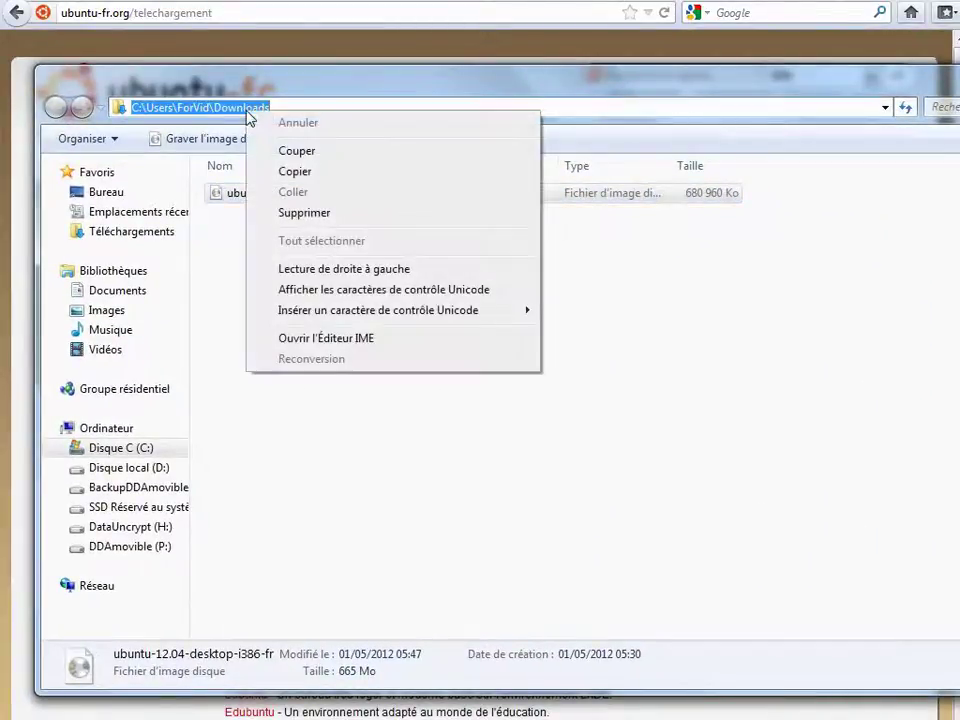
pyautogui.click(300, 172)
pyautogui.click(344, 298)
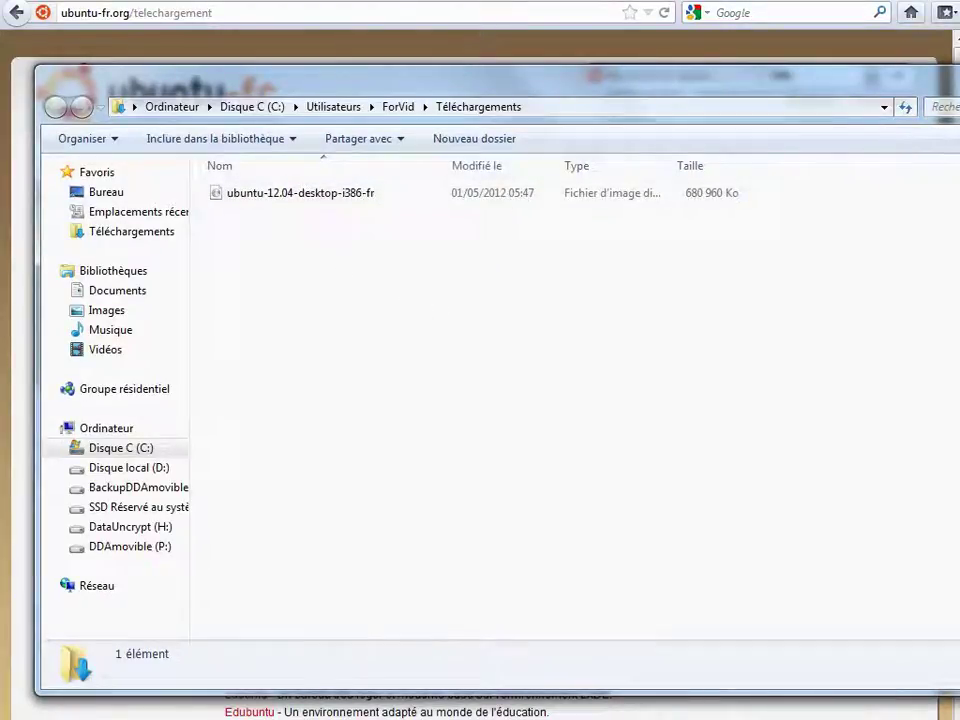
pyautogui.hotkey('alt', 'F4')
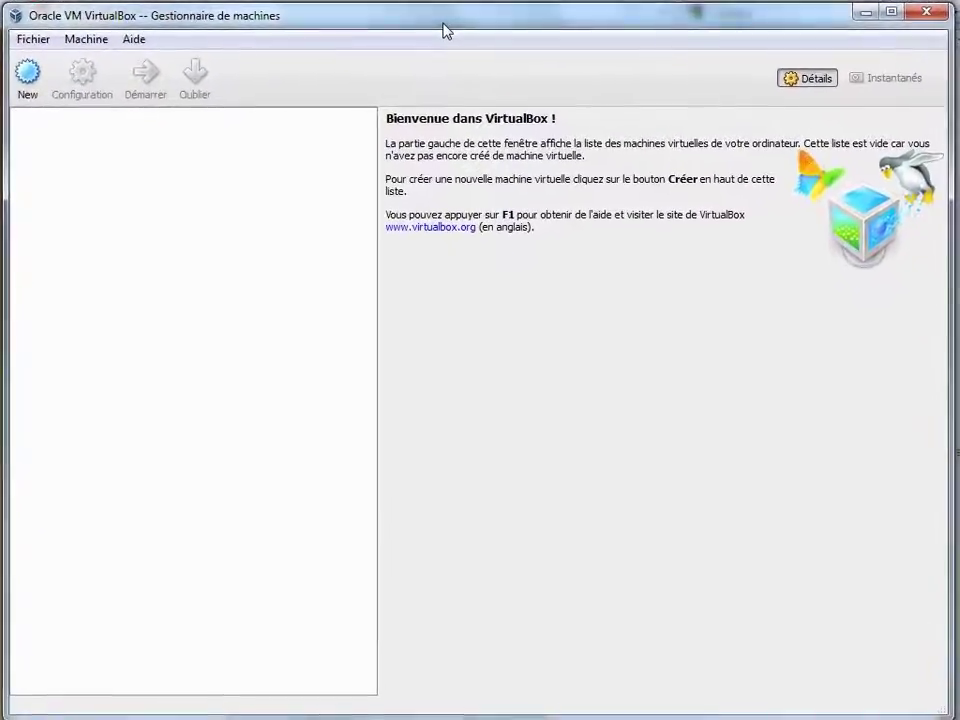
# - Start a new virtual machine named Ubuntu12 with type Linux and version Ubuntu
pyautogui.click(25, 72)
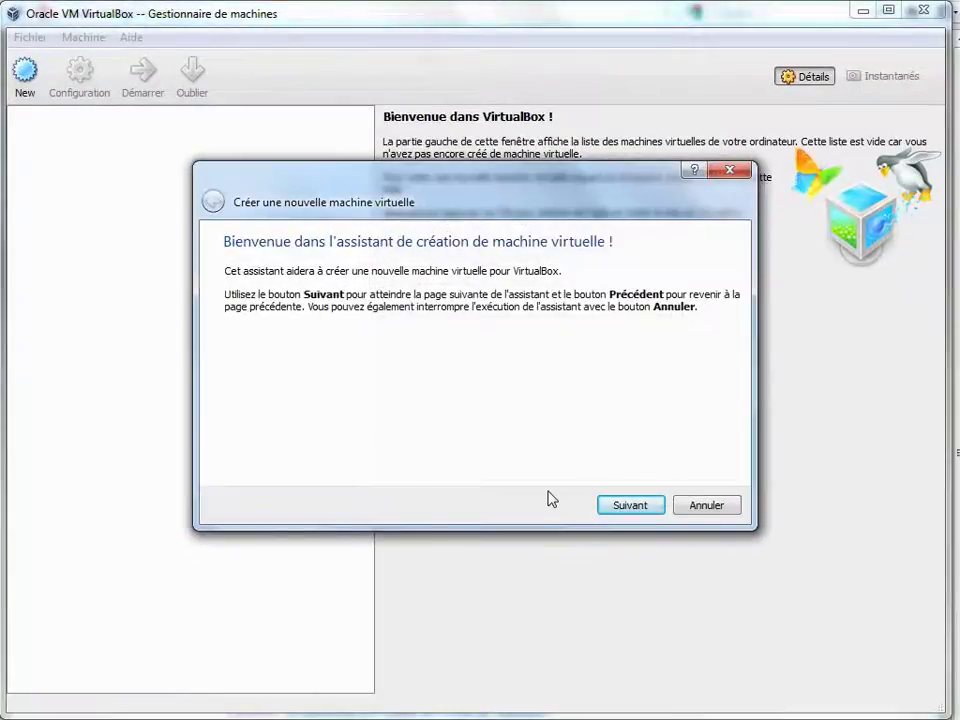
pyautogui.click(632, 506)
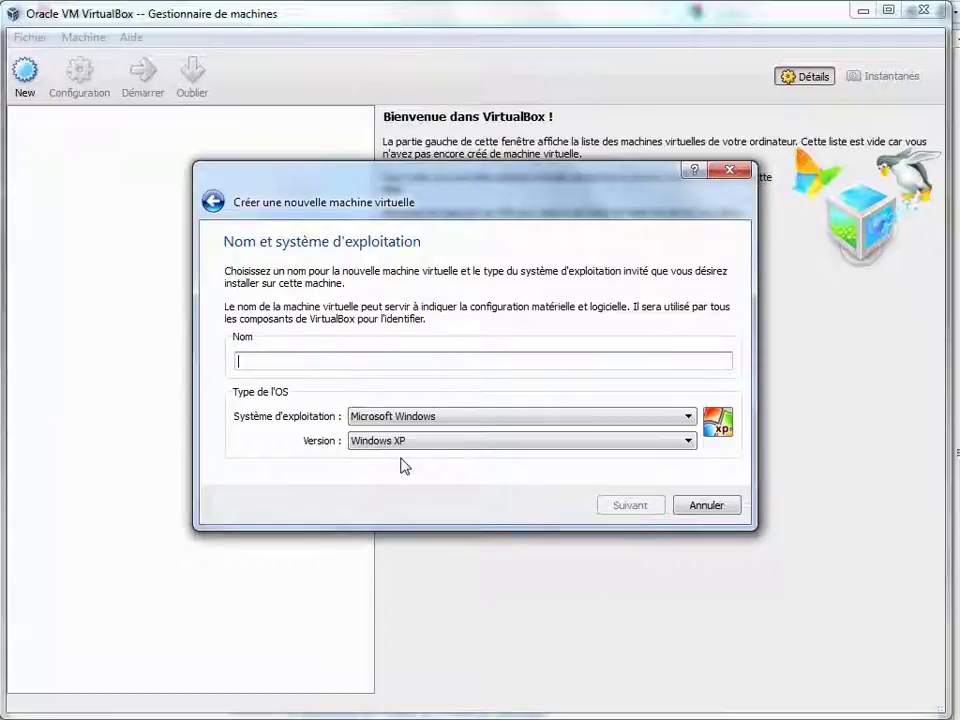
pyautogui.write('Ubuntu12')
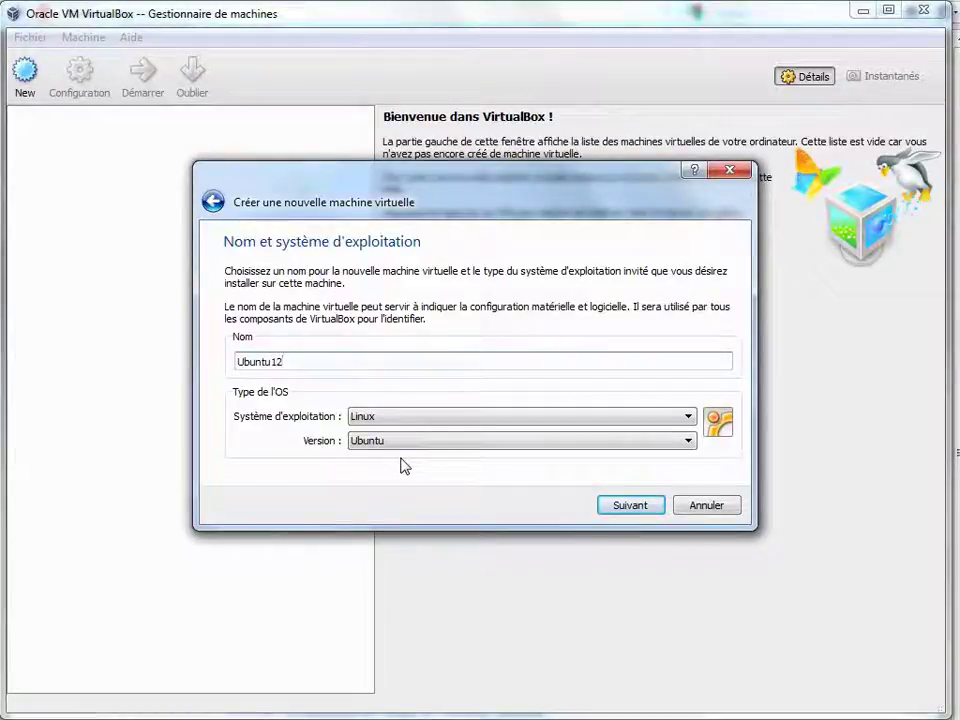
pyautogui.click(406, 446)
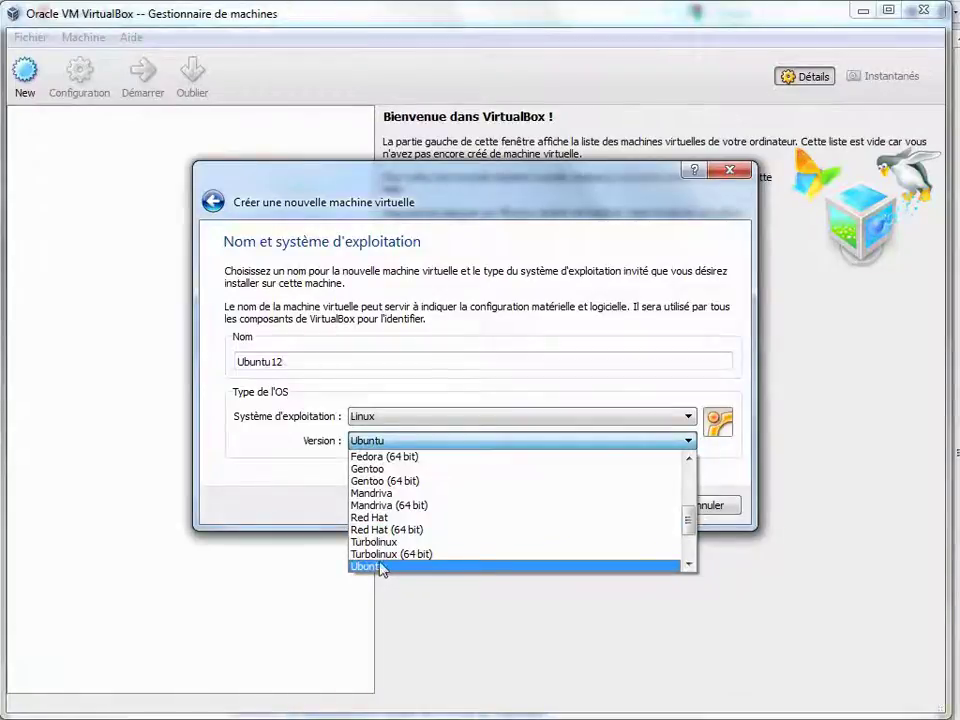
pyautogui.moveTo(684, 516); pyautogui.dragTo(706, 550)
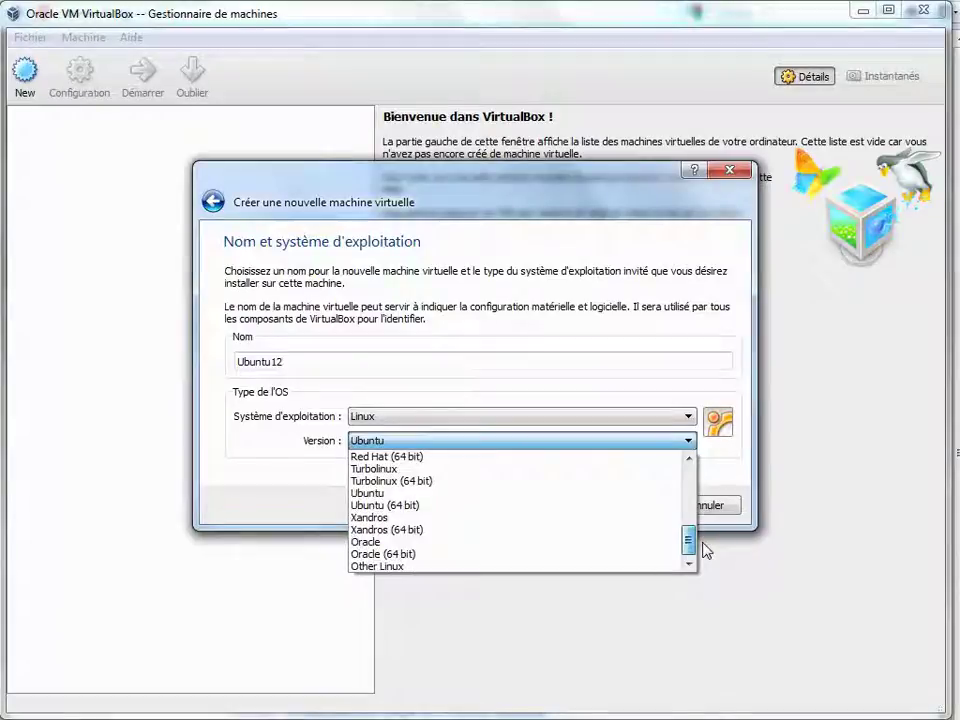
pyautogui.click(489, 494)
pyautogui.click(630, 506)
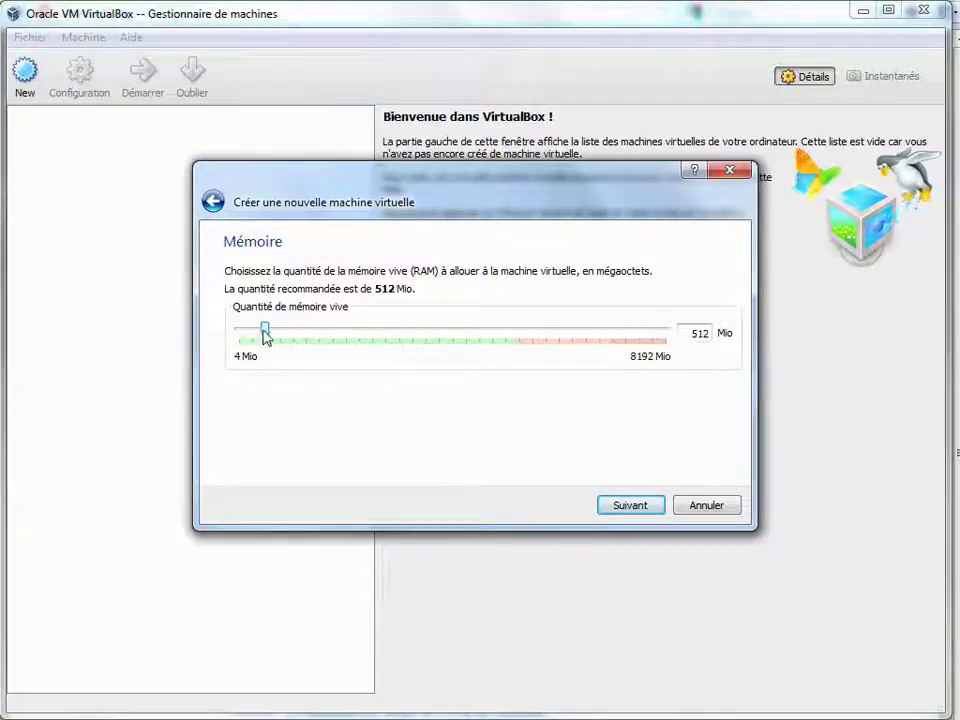
# - Give Ubuntu12 1024 Mio of RAM and choose to create a new boot hard disk
pyautogui.moveTo(265, 335); pyautogui.dragTo(292, 334)
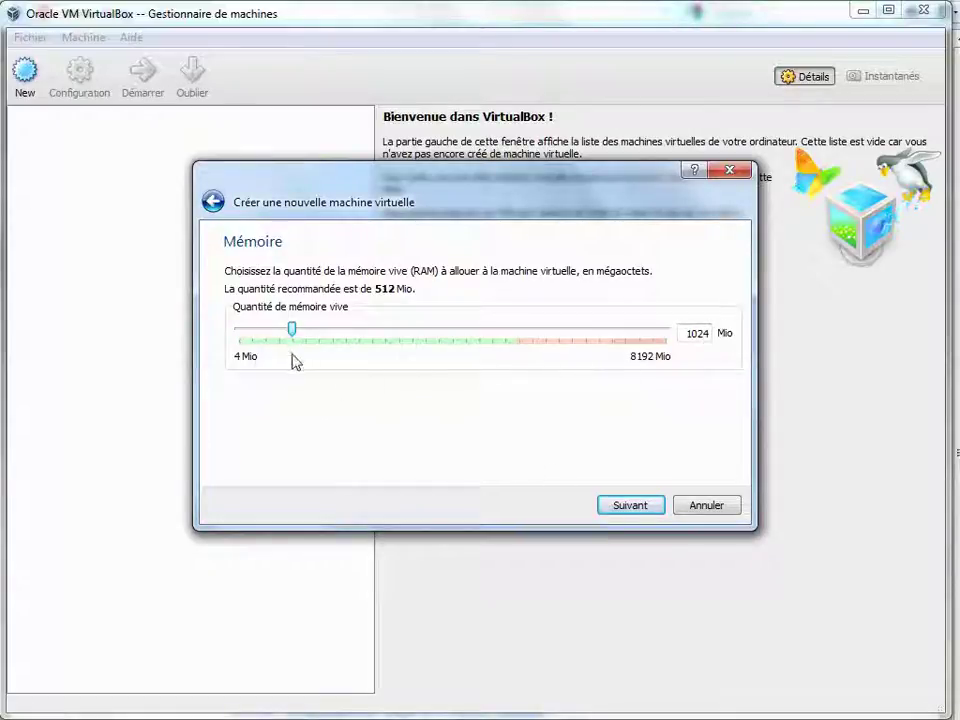
pyautogui.click(640, 507)
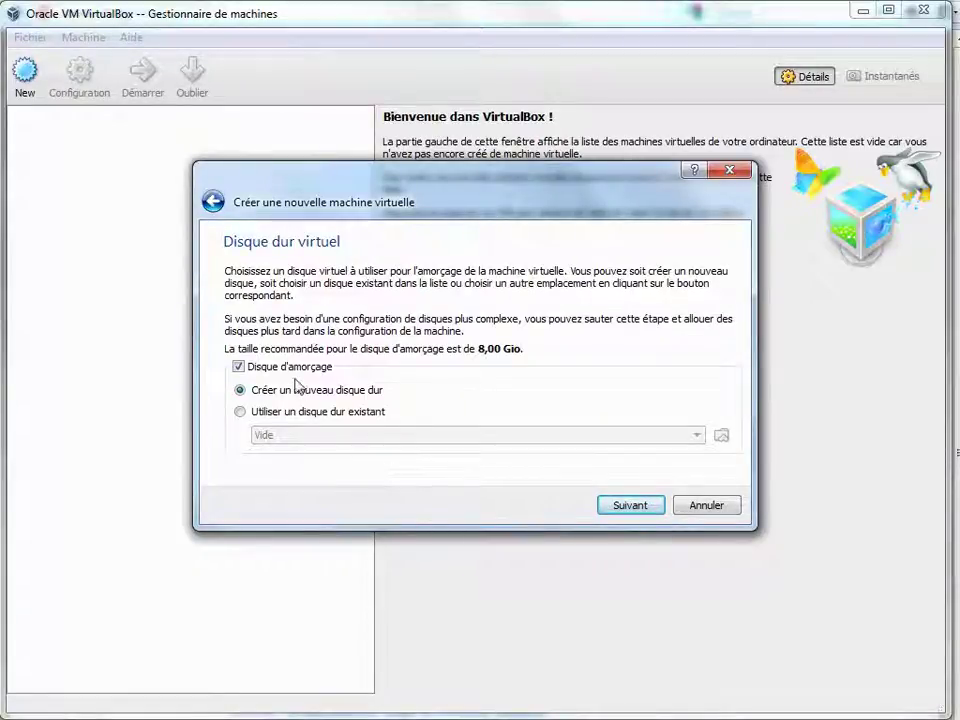
pyautogui.click(623, 508)
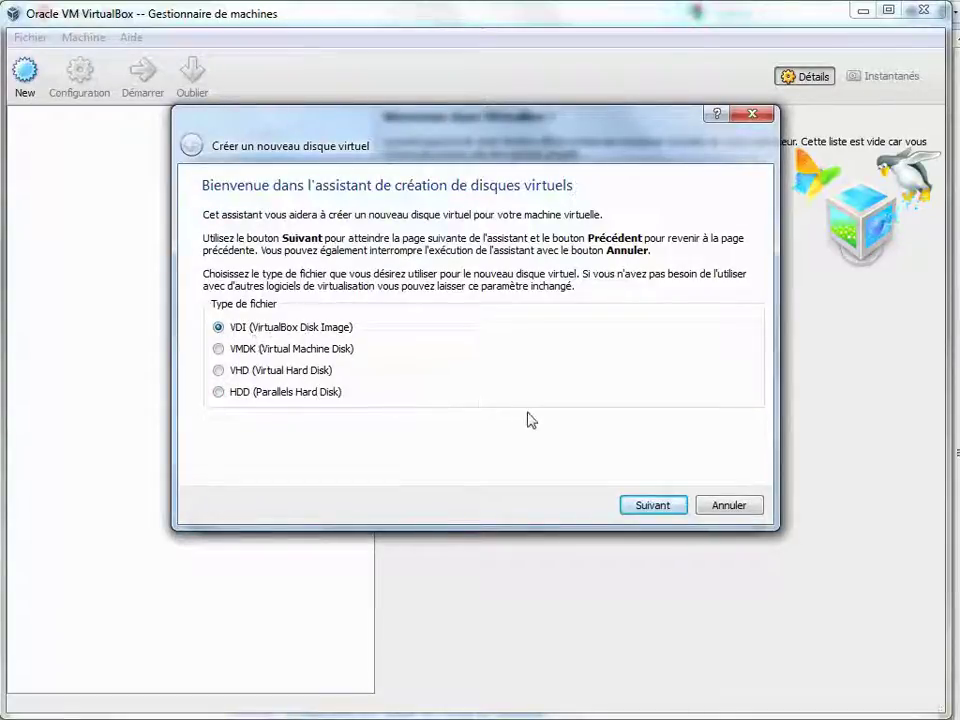
# - Create a dynamically allocated 8,00 Gio Ubuntu12.vdi disk and finish creating the Ubuntu12 machine
pyautogui.click(646, 506)
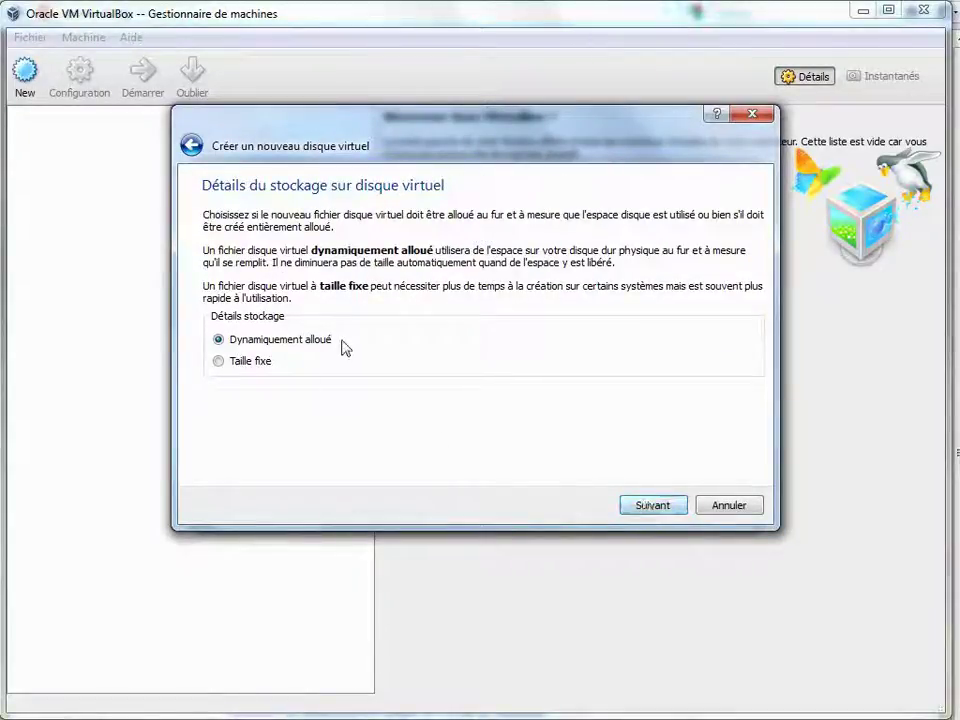
pyautogui.click(640, 507)
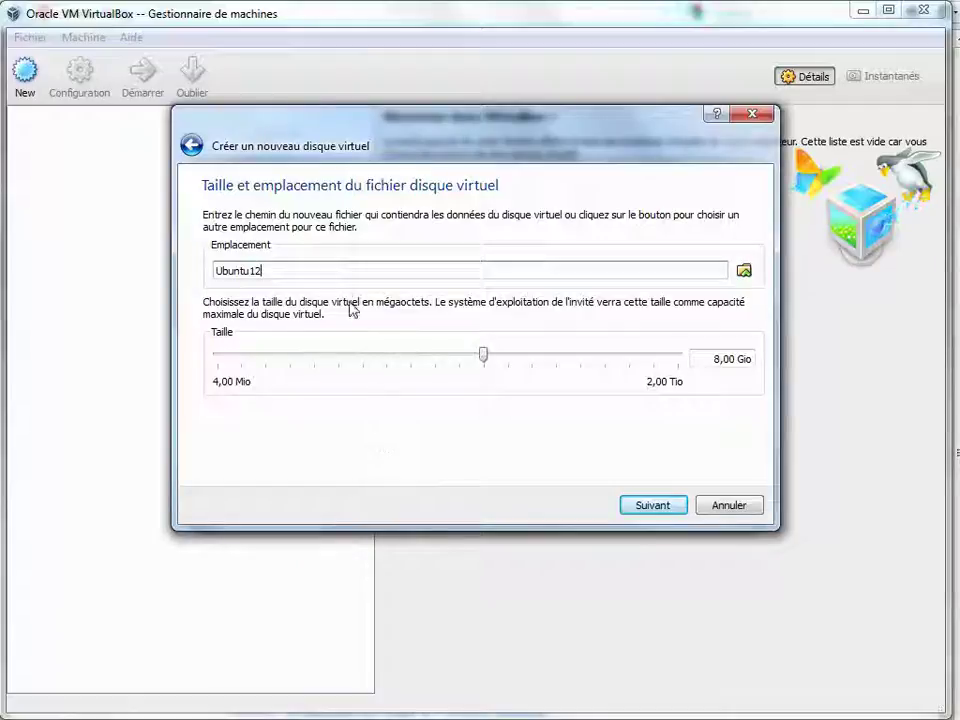
pyautogui.click(637, 508)
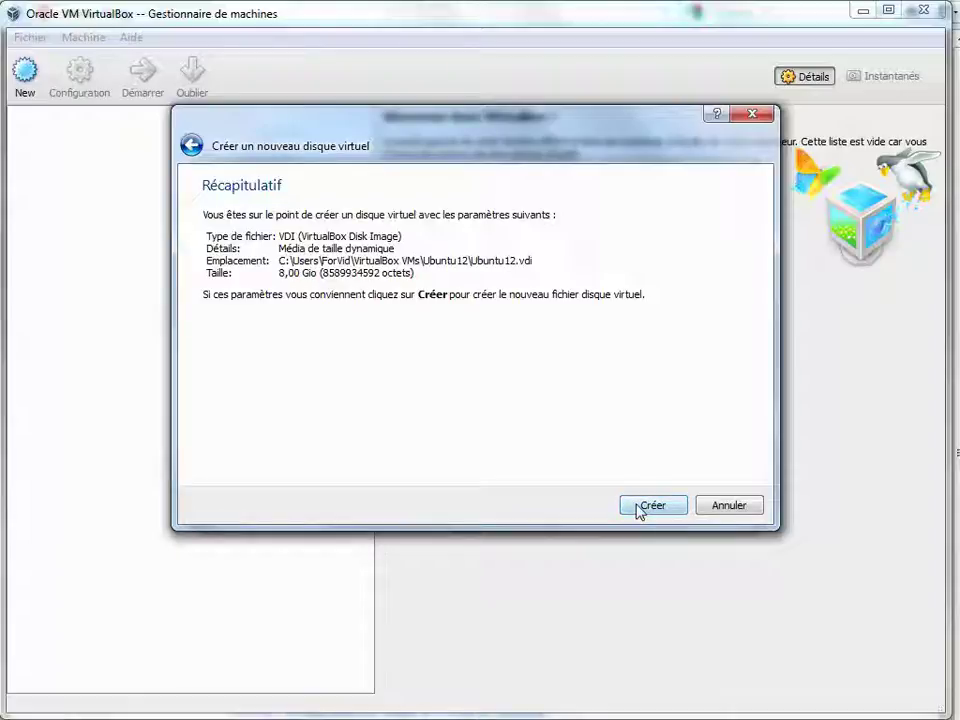
pyautogui.click(640, 508)
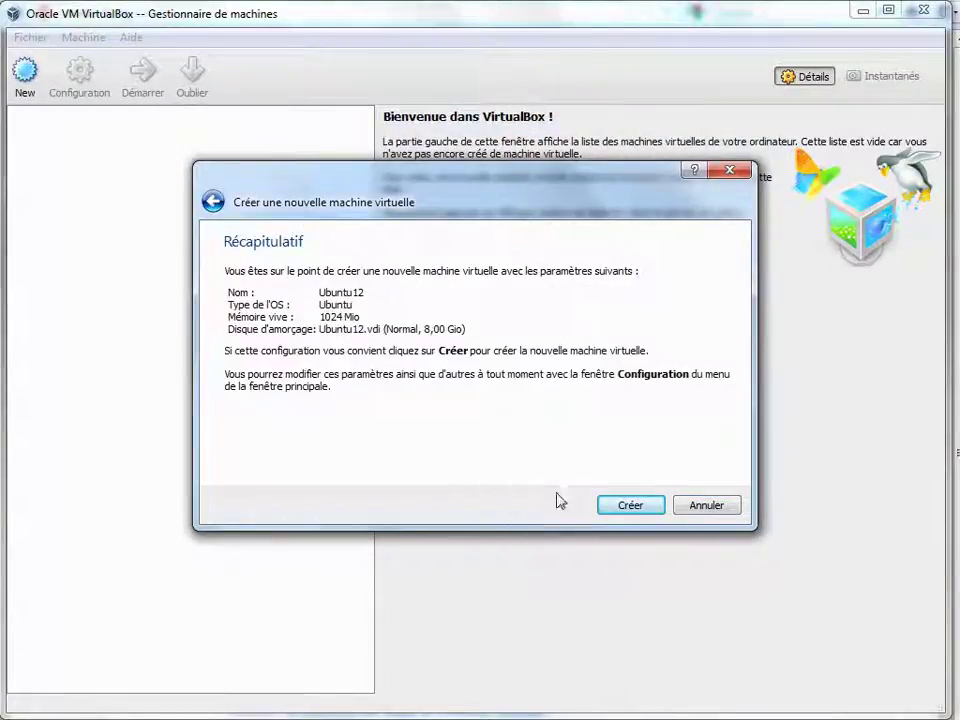
pyautogui.click(627, 510)
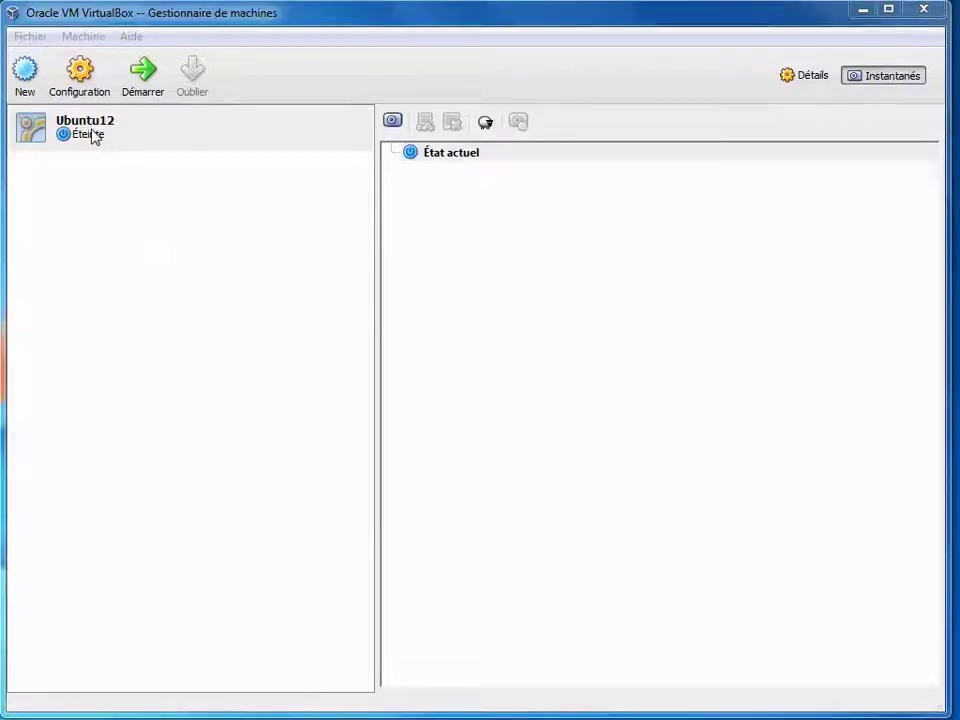
# - Set Ubuntu12's network adapter to Accès par pont on the D-Link DGE-528T Gigabit Ethernet card
pyautogui.click(91, 137)
pyautogui.rightClick(89, 131)
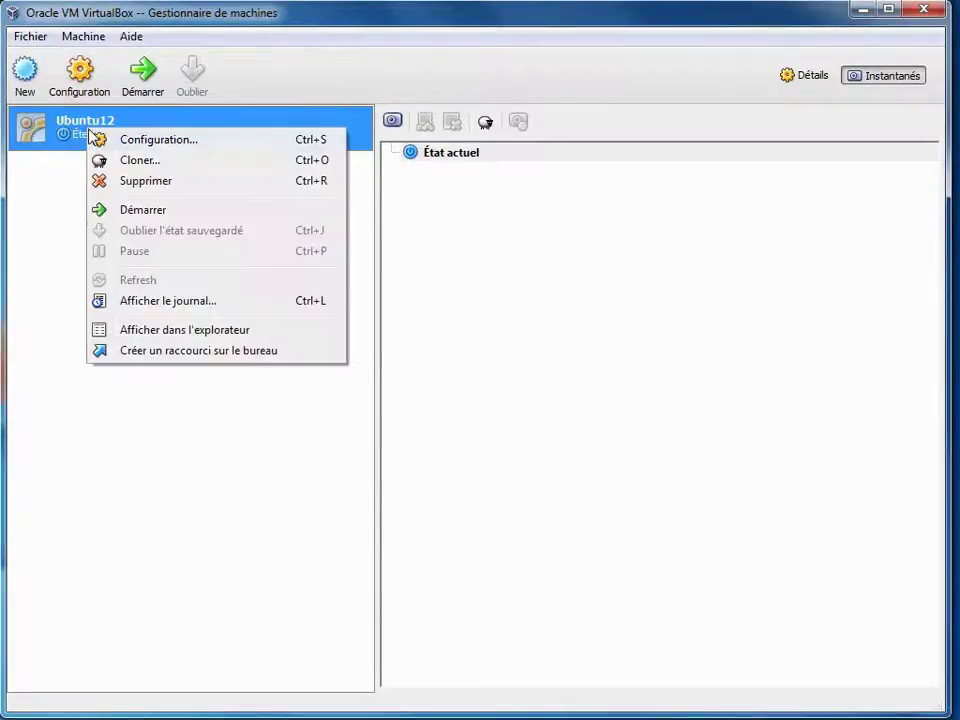
pyautogui.click(138, 143)
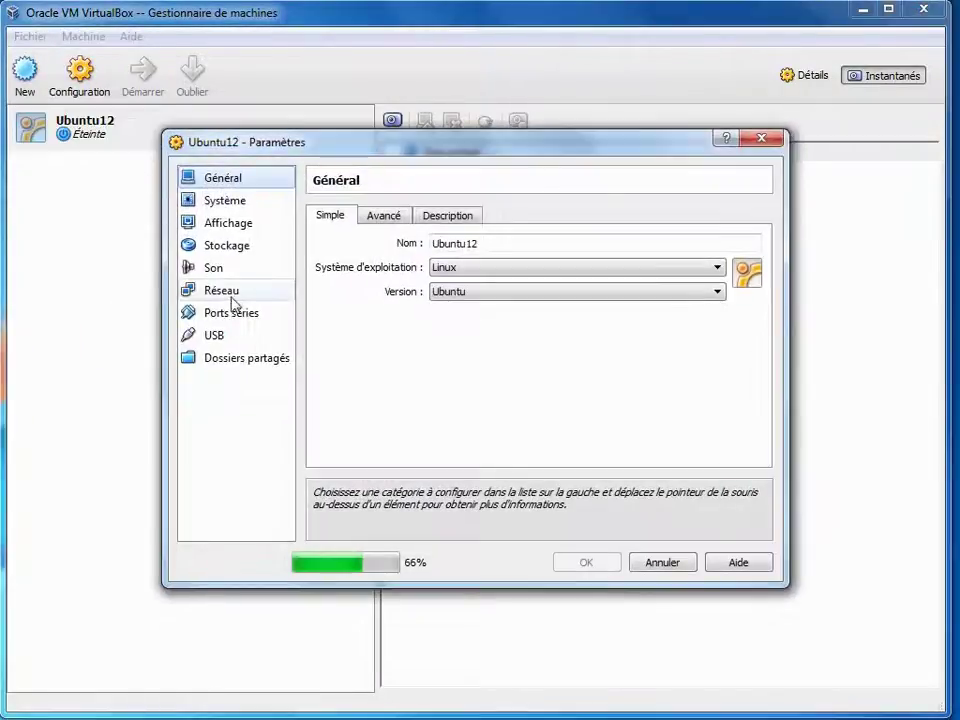
pyautogui.click(225, 297)
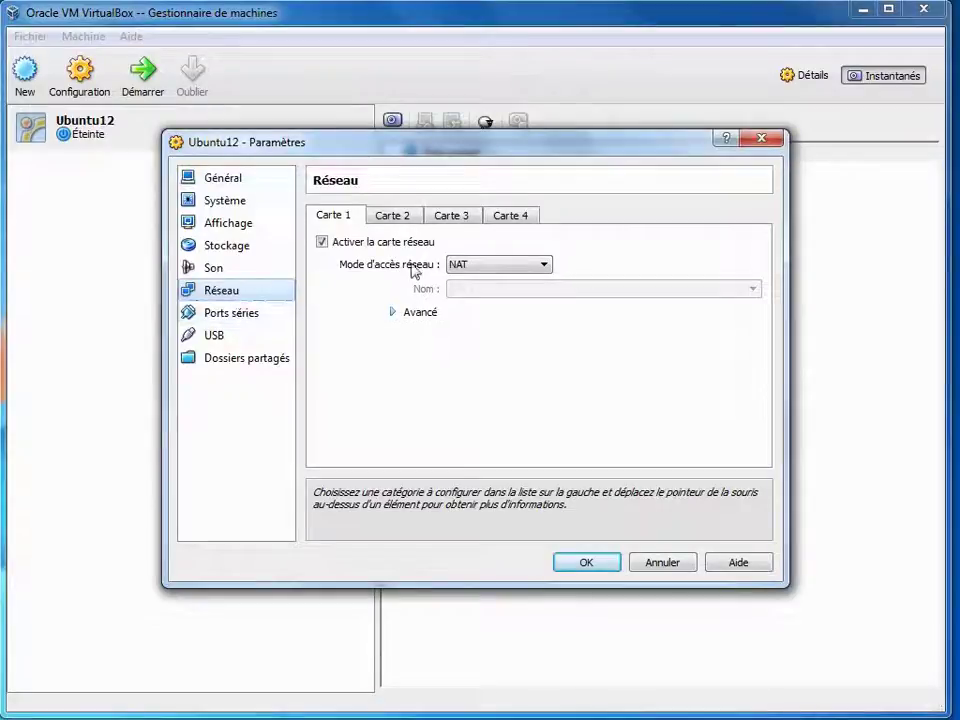
pyautogui.click(471, 270)
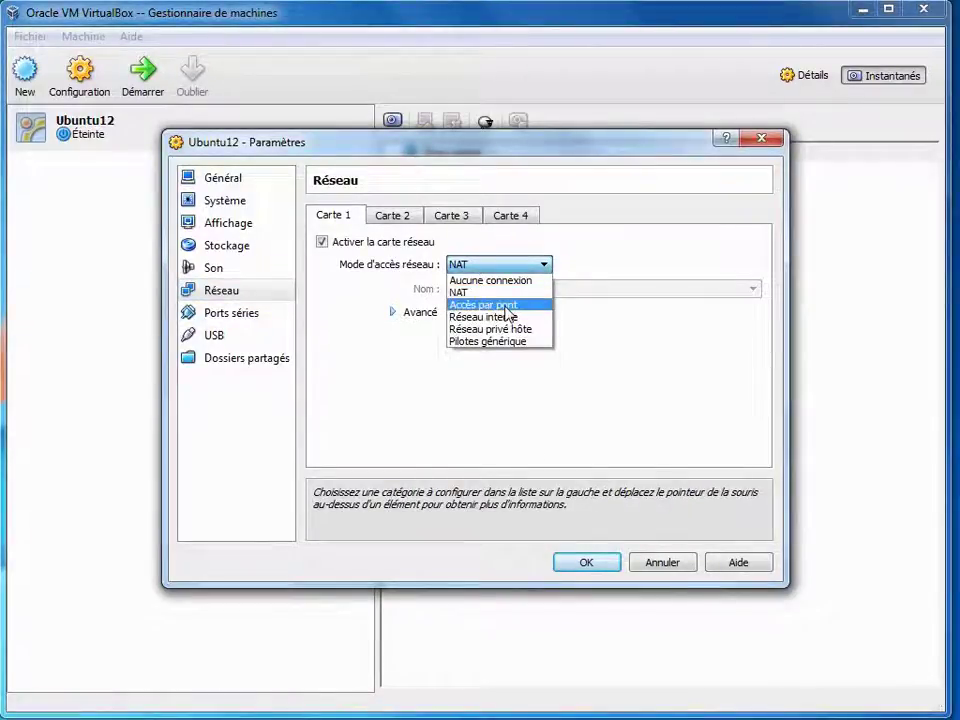
pyautogui.click(505, 307)
pyautogui.click(461, 297)
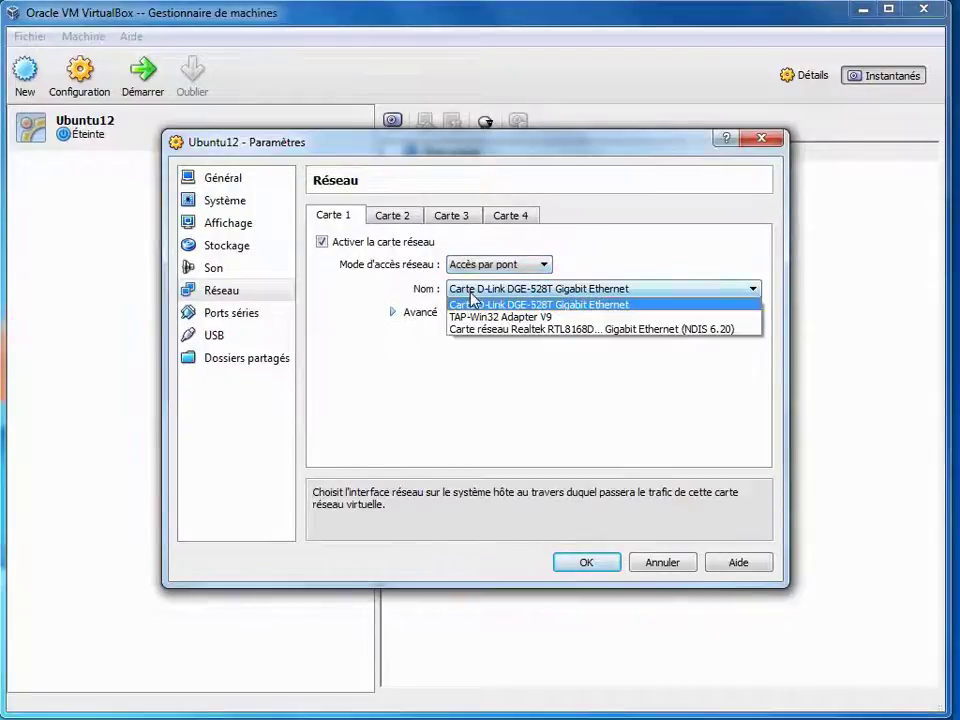
pyautogui.click(557, 307)
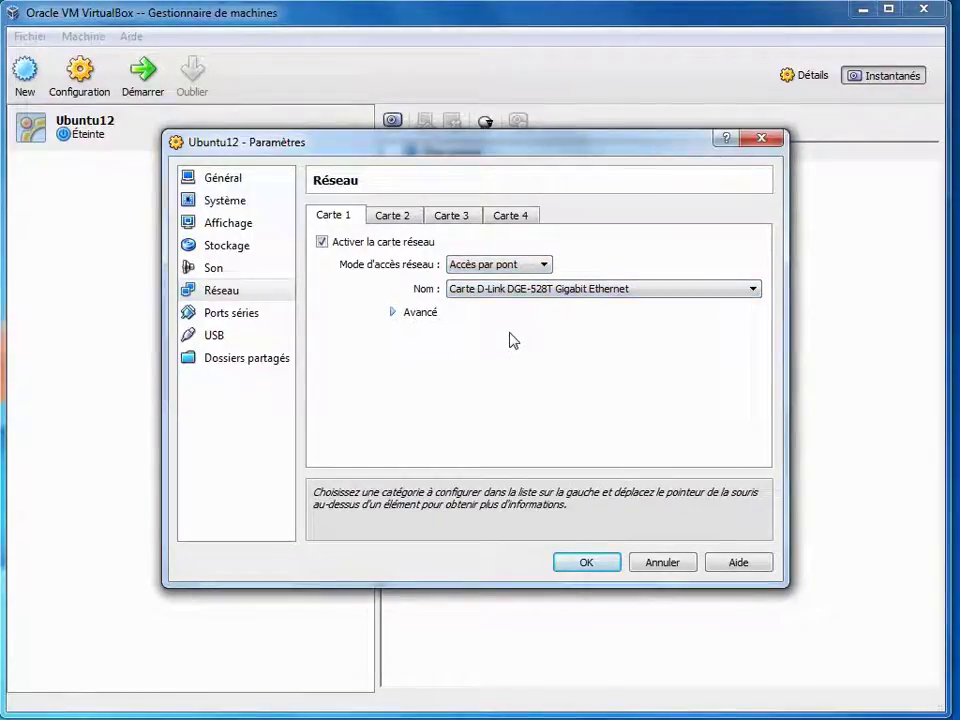
pyautogui.click(584, 566)
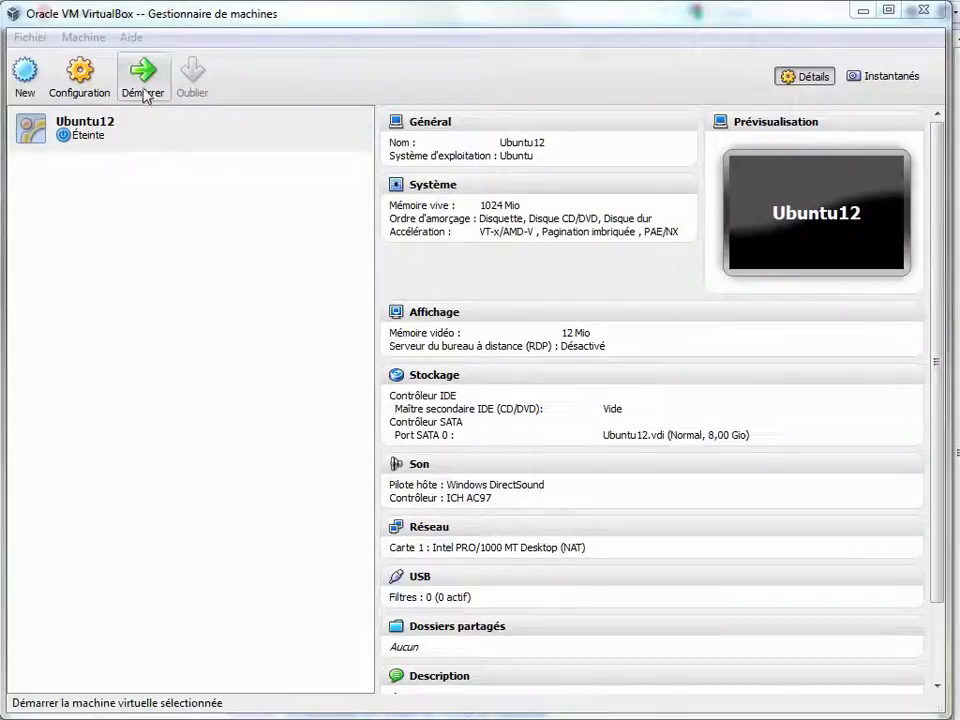
pyautogui.click(114, 135)
# - Start Ubuntu12 and paste the Downloads folder path into the disc image browser
pyautogui.click(148, 82)
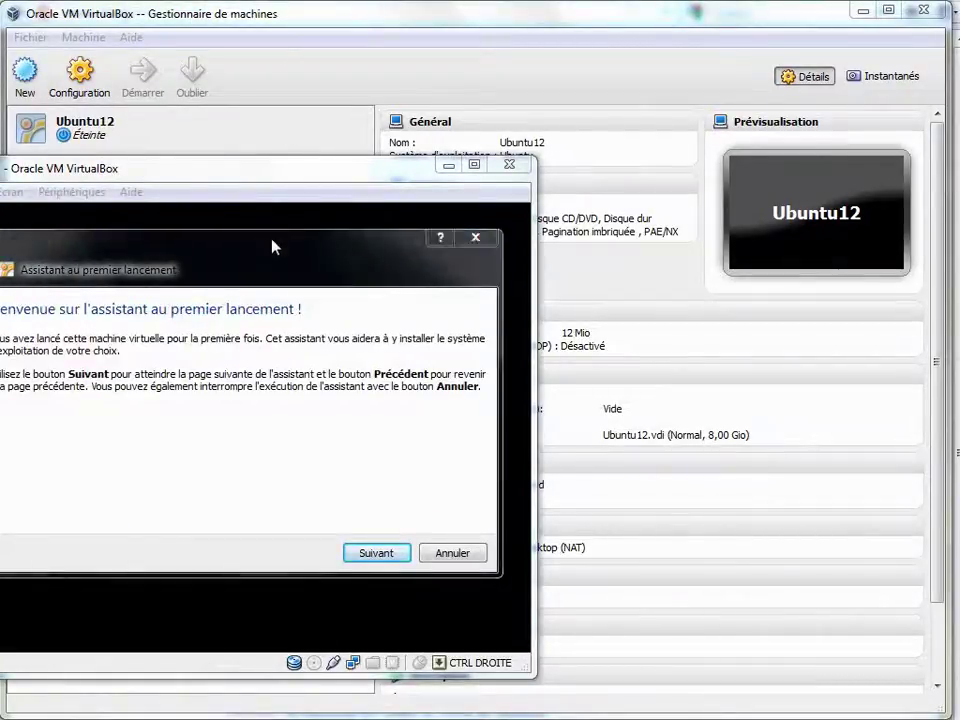
pyautogui.moveTo(272, 246); pyautogui.dragTo(348, 182)
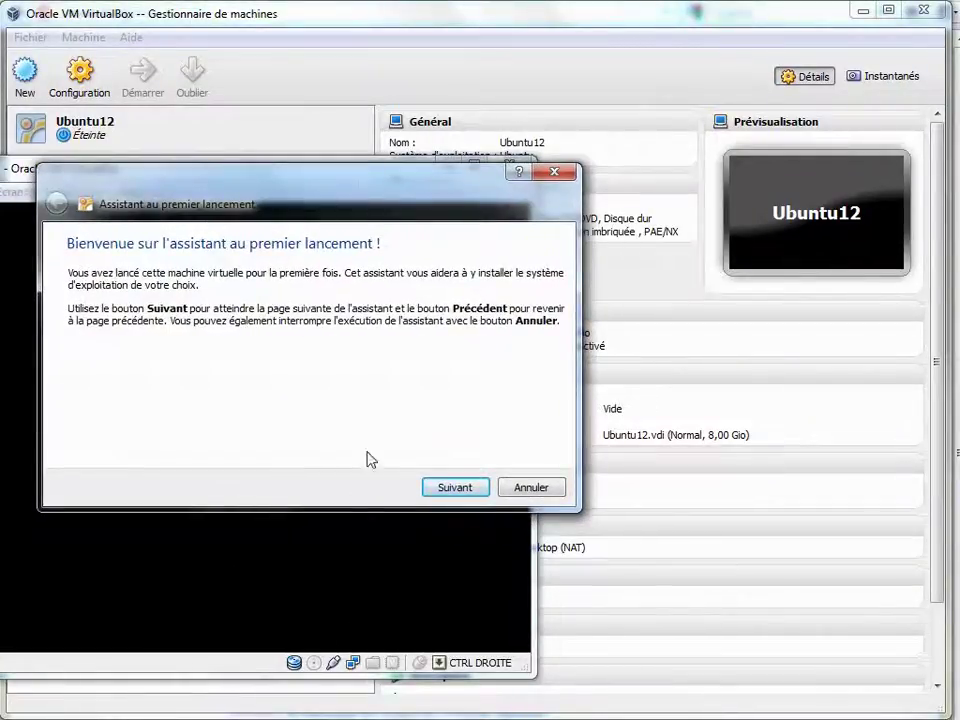
pyautogui.click(455, 490)
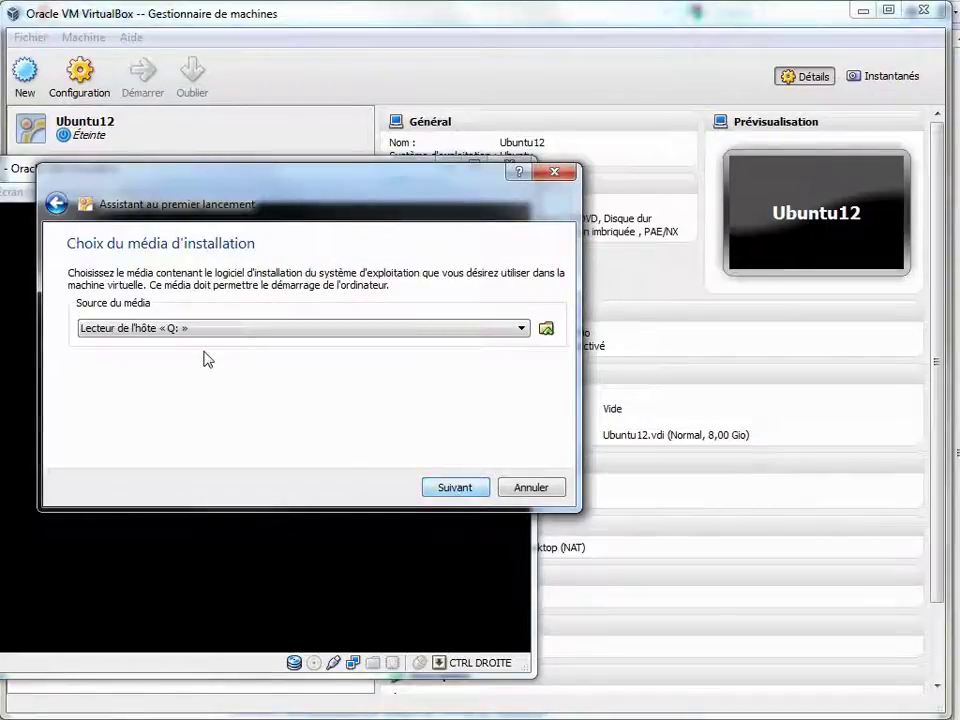
pyautogui.click(546, 330)
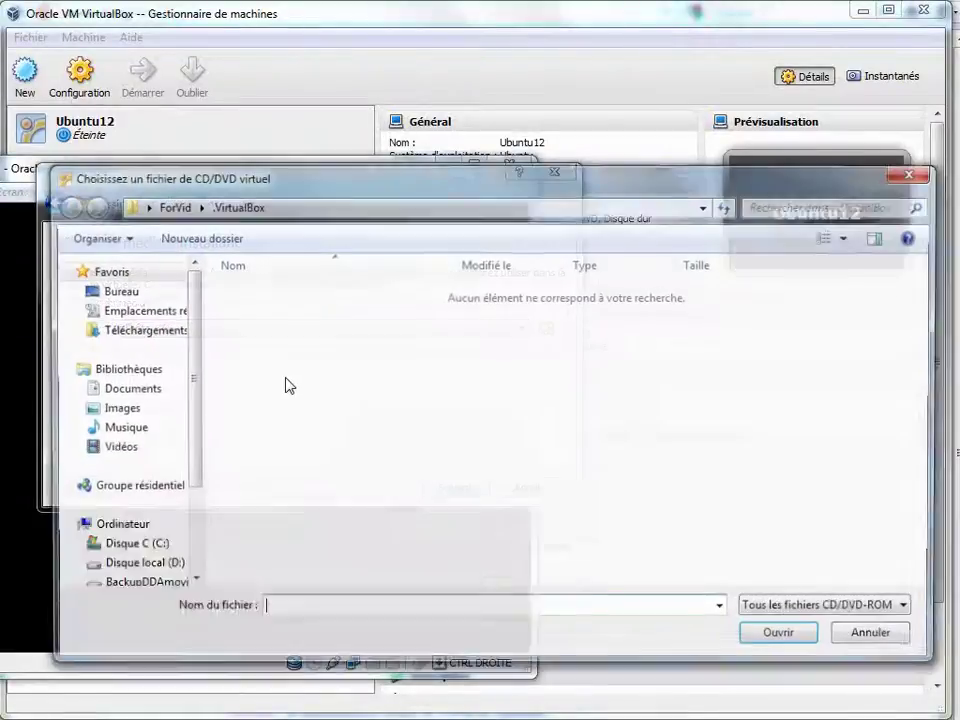
pyautogui.click(328, 207)
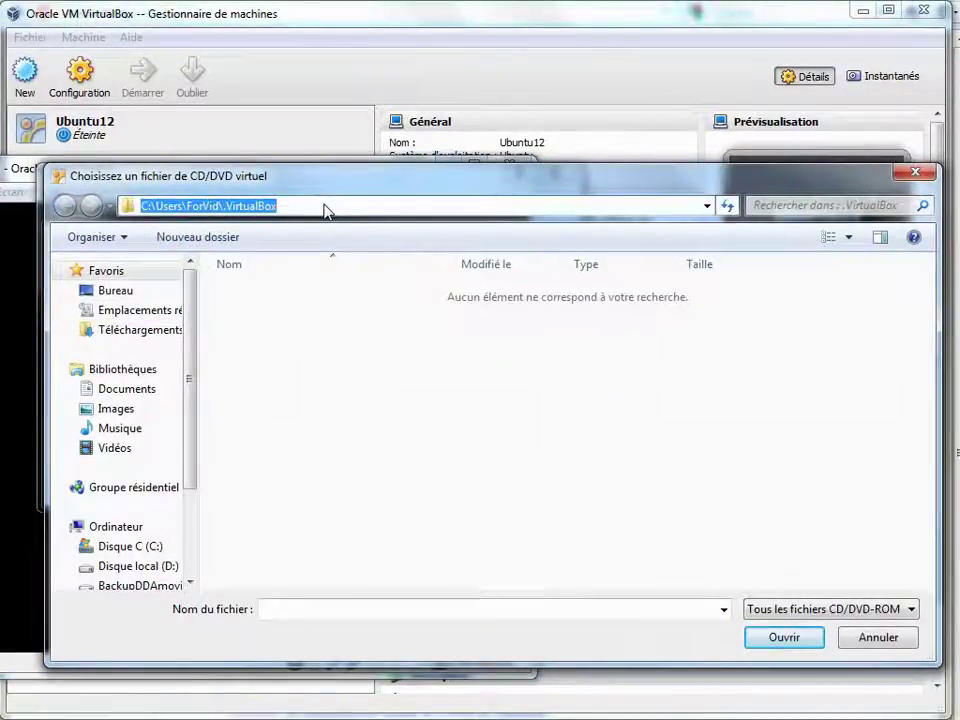
pyautogui.rightClick(327, 208)
pyautogui.click(395, 286)
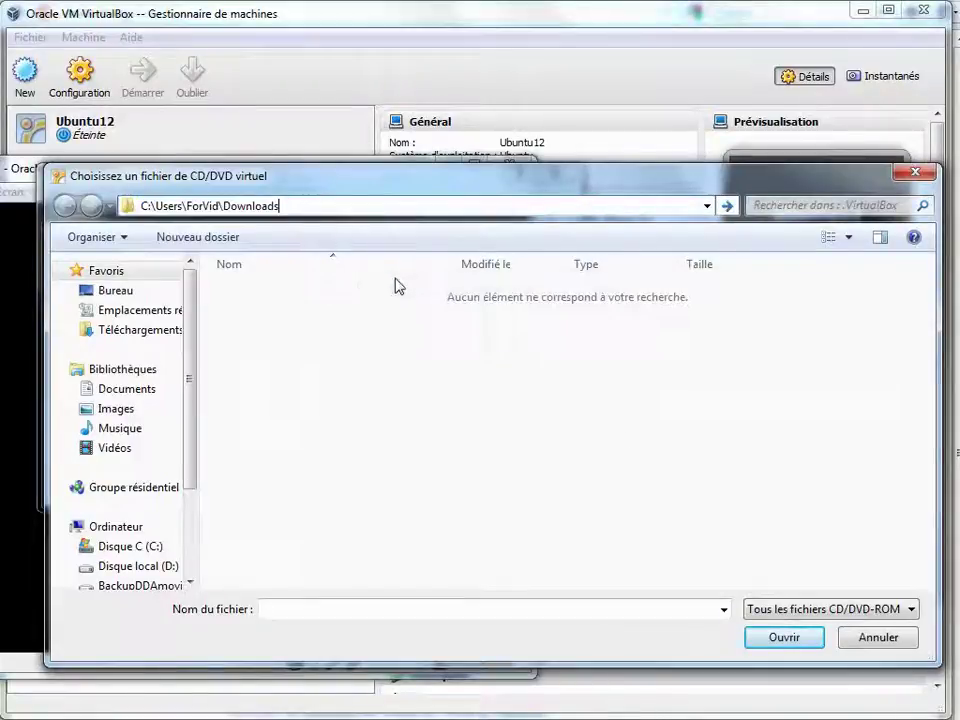
pyautogui.click(782, 638)
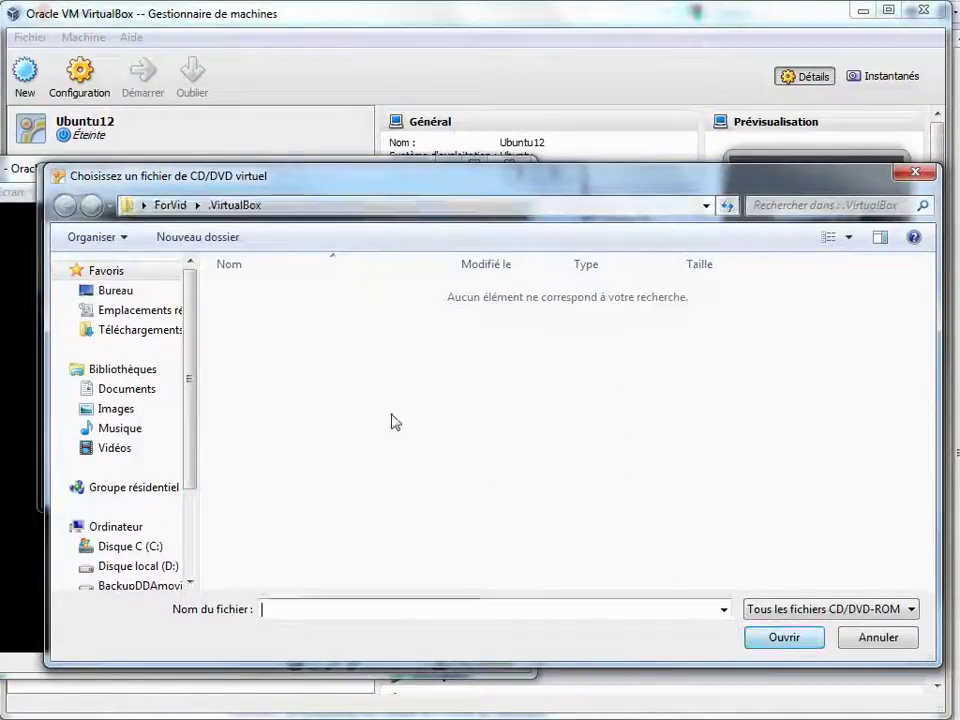
# - Select ubuntu-12.04-desktop-i386-fr.iso from Téléchargements and boot the machine from it
pyautogui.click(302, 207)
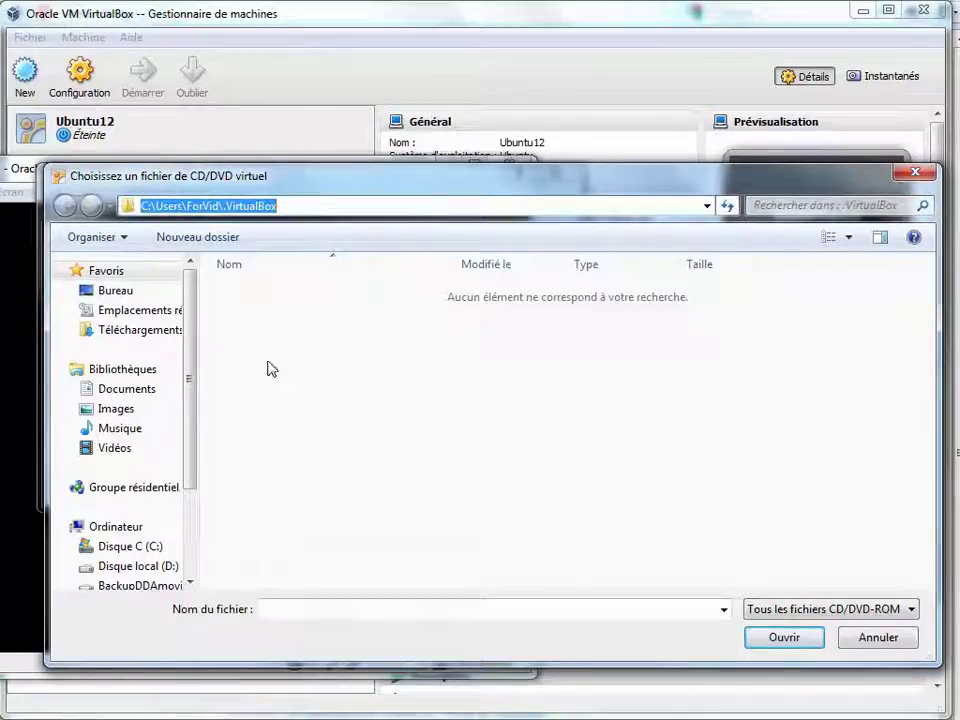
pyautogui.click(140, 331)
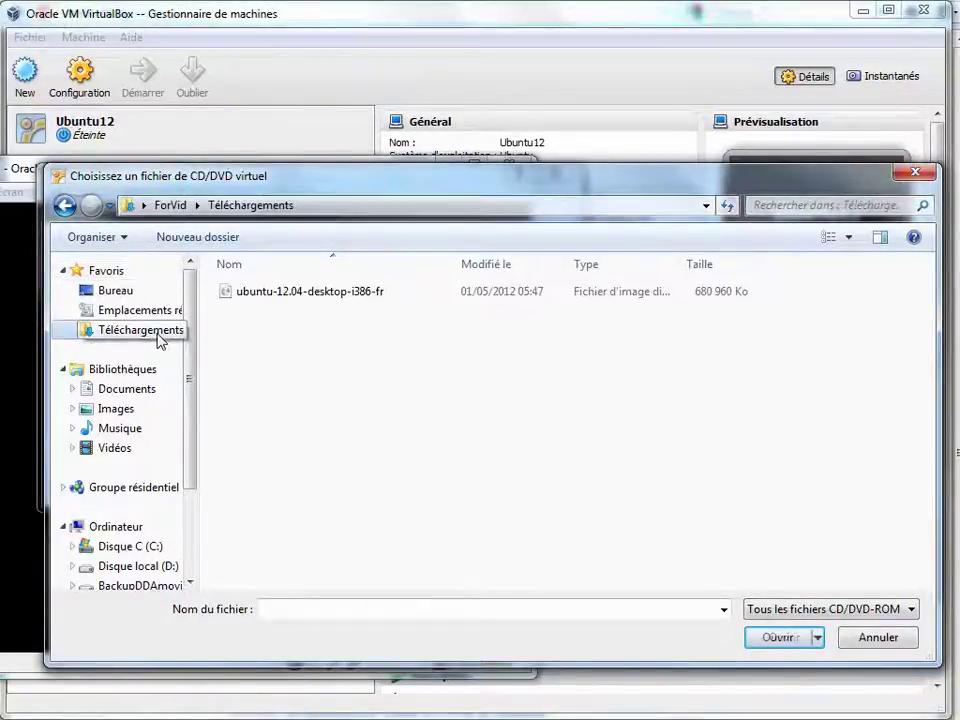
pyautogui.click(272, 298)
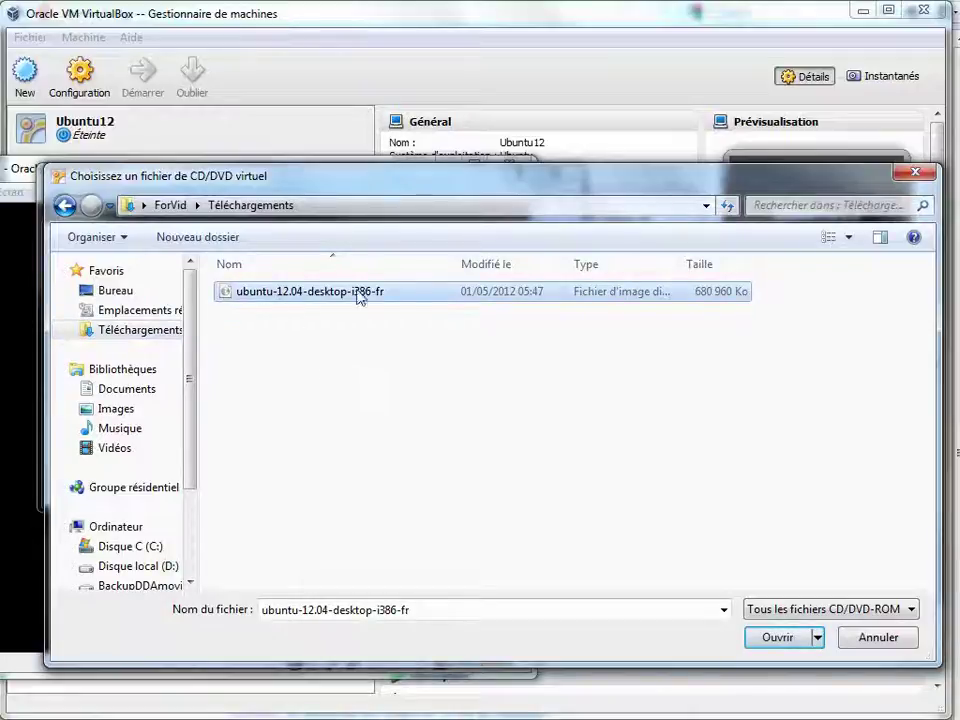
pyautogui.click(780, 637)
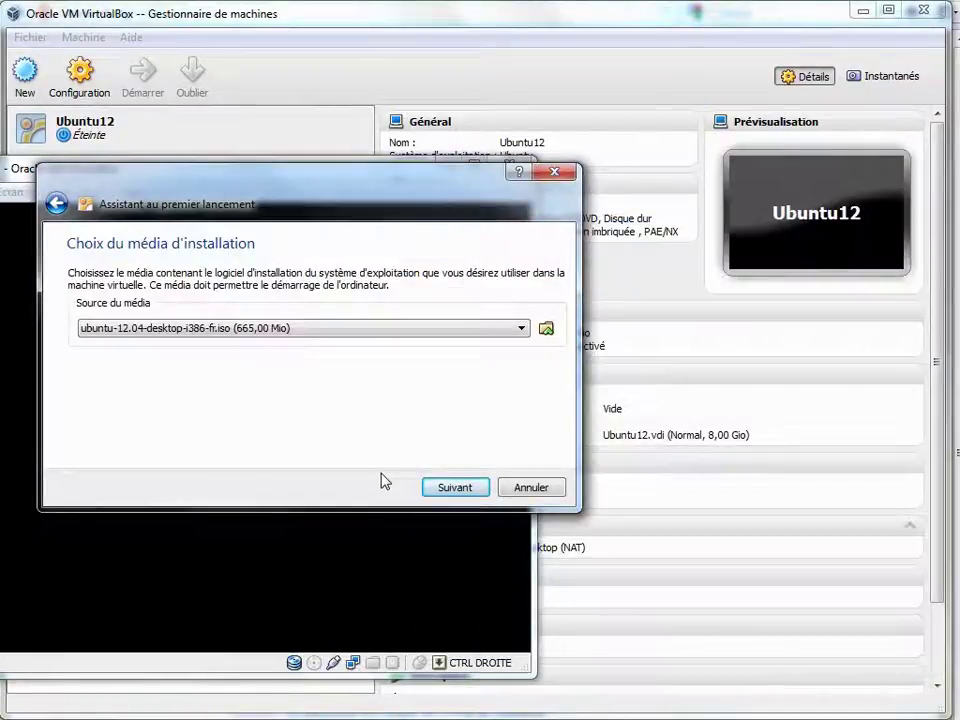
pyautogui.click(458, 490)
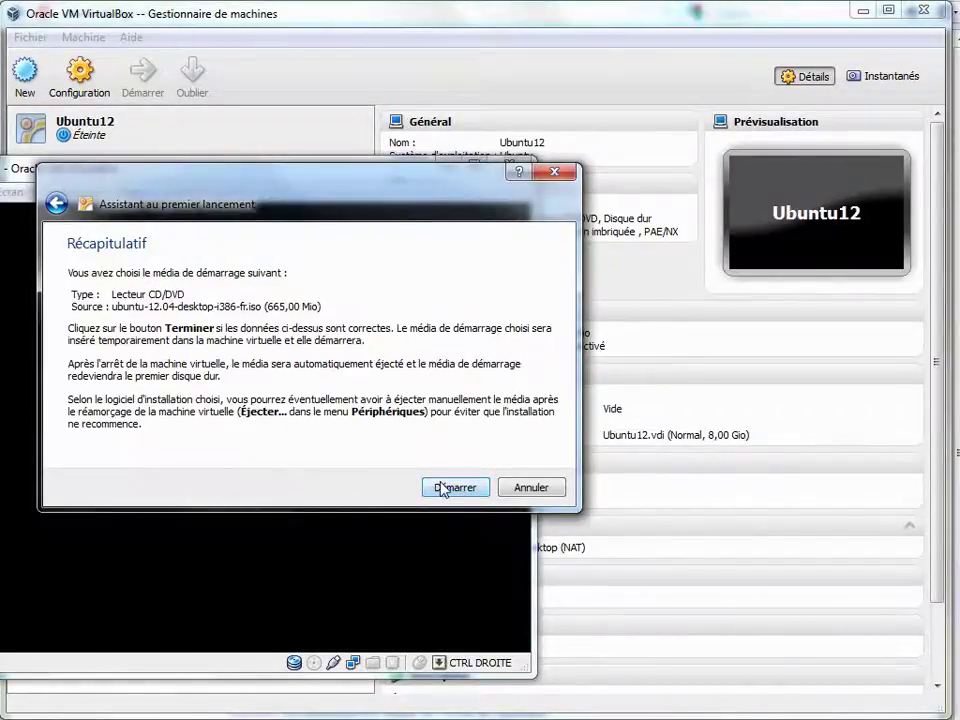
pyautogui.click(442, 488)
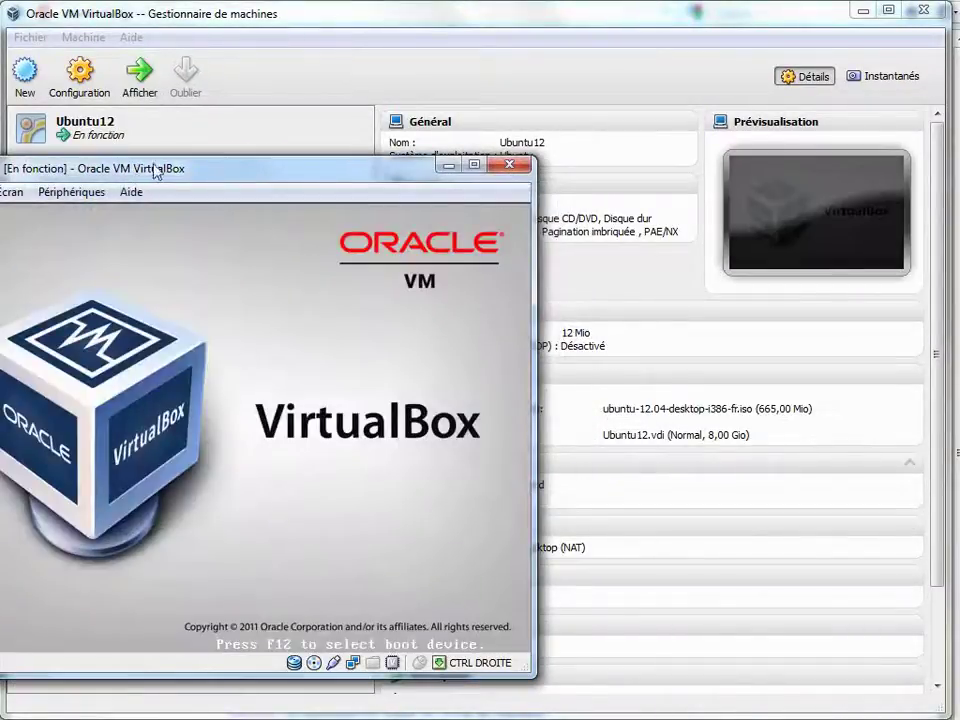
# - Permanently dismiss the colour-mode notice and enlarge the VM window to show the Bienvenue screen
pyautogui.moveTo(150, 171); pyautogui.dragTo(222, 32)
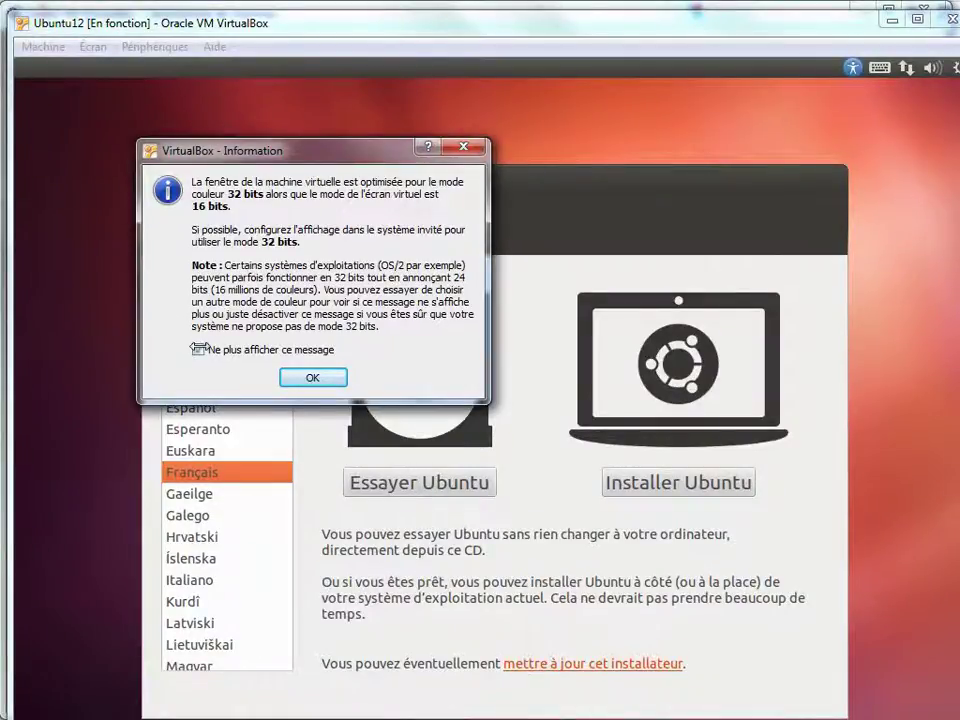
pyautogui.click(198, 348)
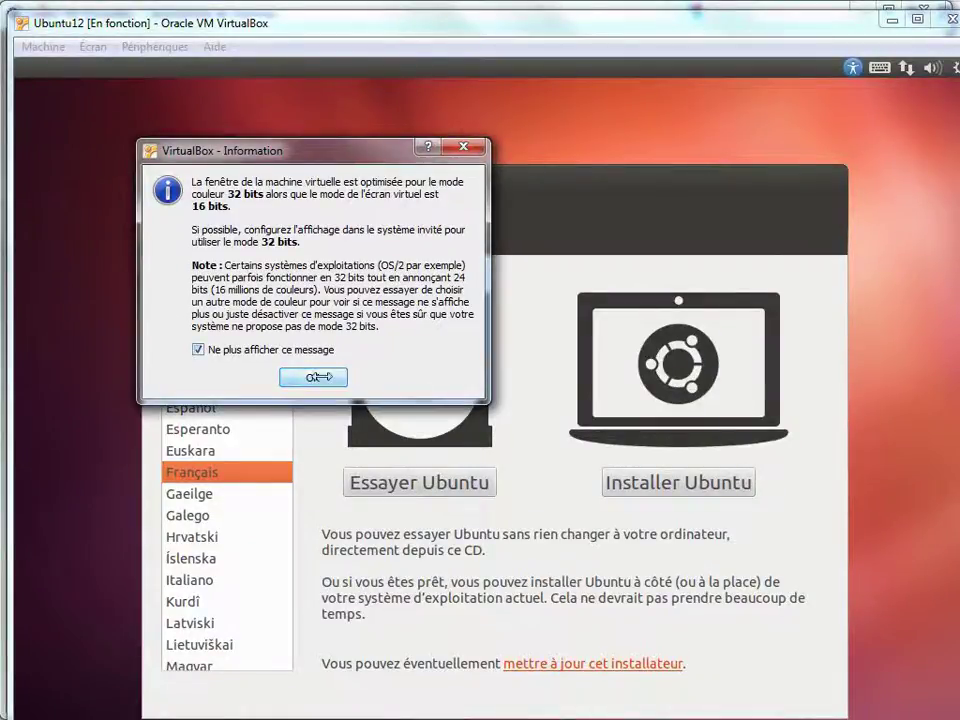
pyautogui.click(312, 377)
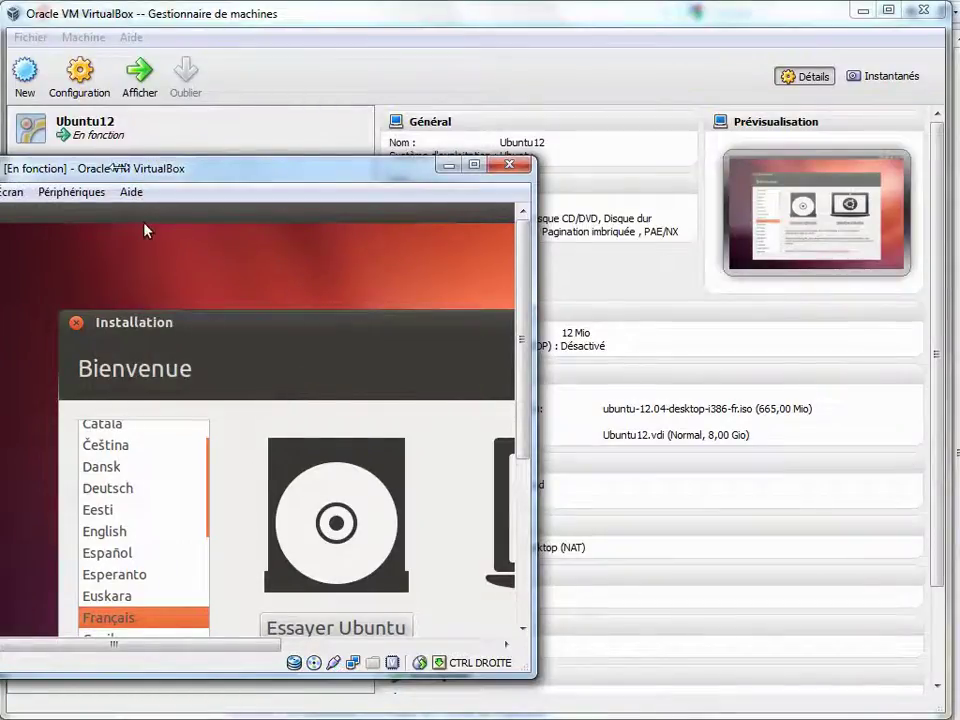
pyautogui.moveTo(107, 166); pyautogui.dragTo(199, 10)
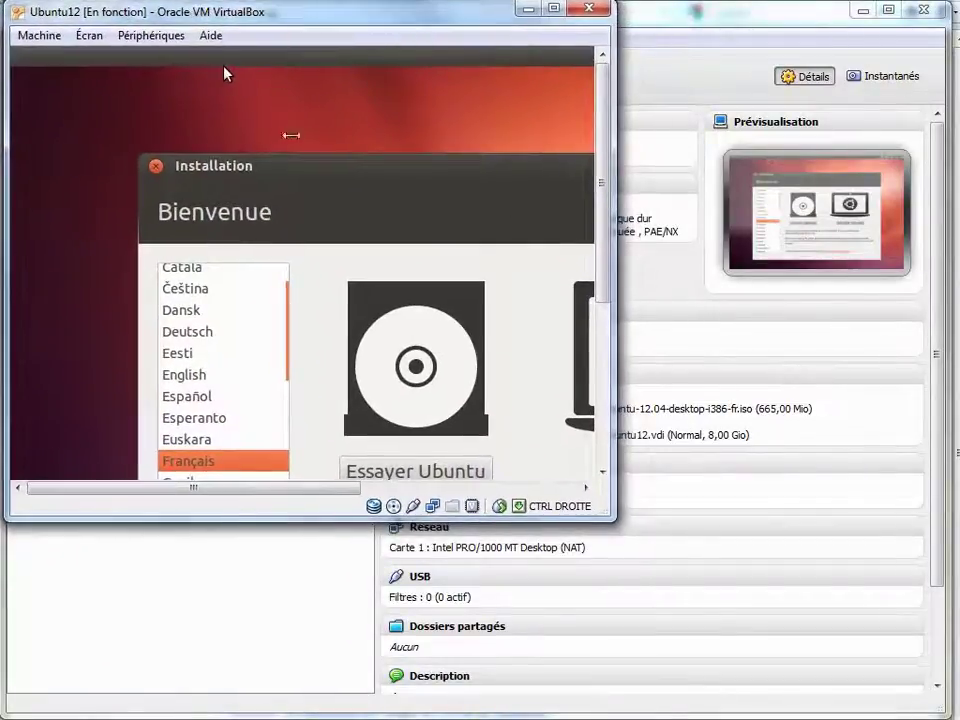
pyautogui.moveTo(601, 508); pyautogui.dragTo(939, 709)
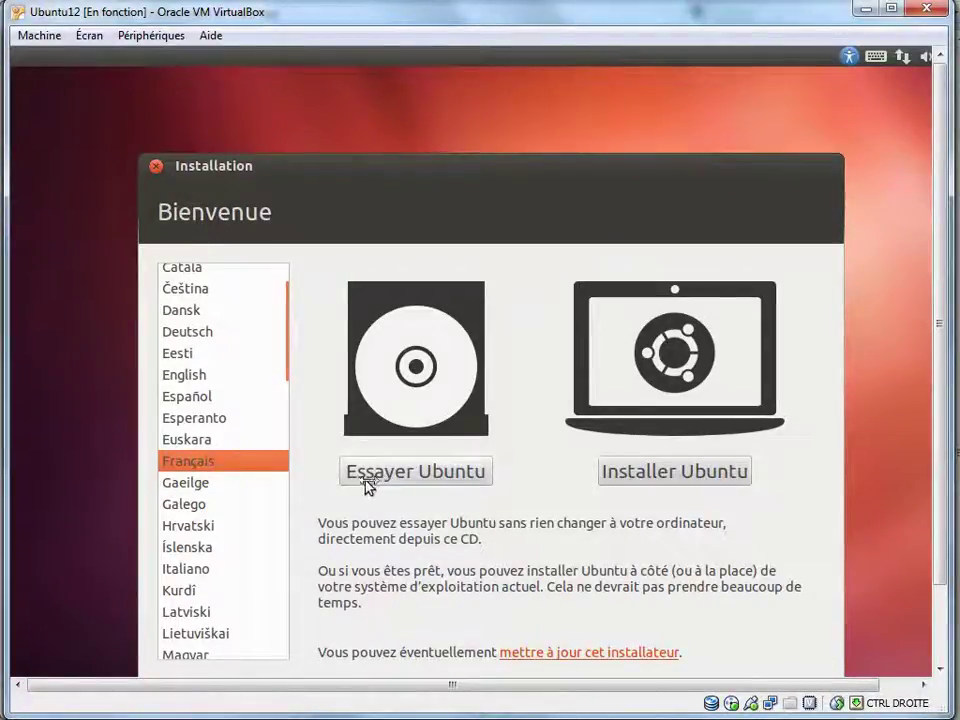
# - Begin installing Ubuntu with updates and third-party software enabled, reaching Type d'installation
pyautogui.click(648, 477)
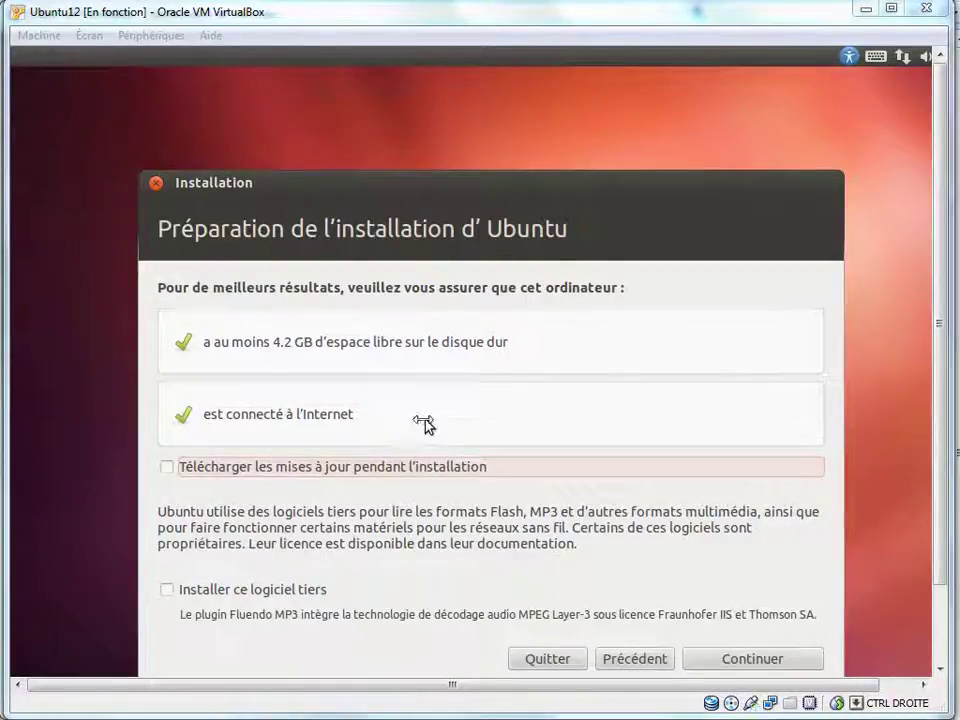
pyautogui.click(166, 467)
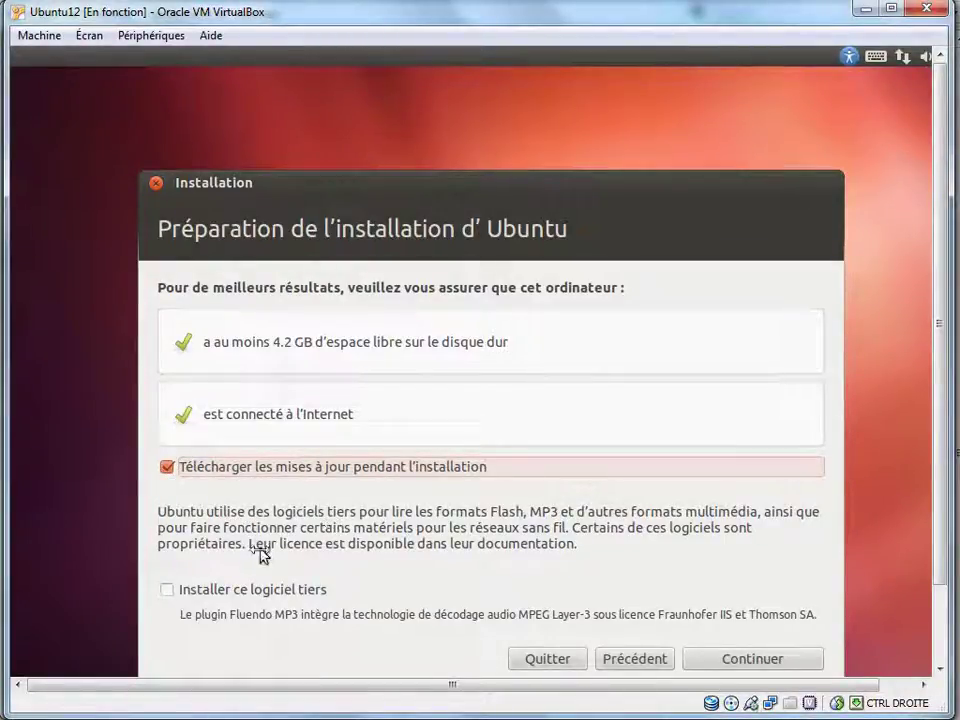
pyautogui.click(205, 588)
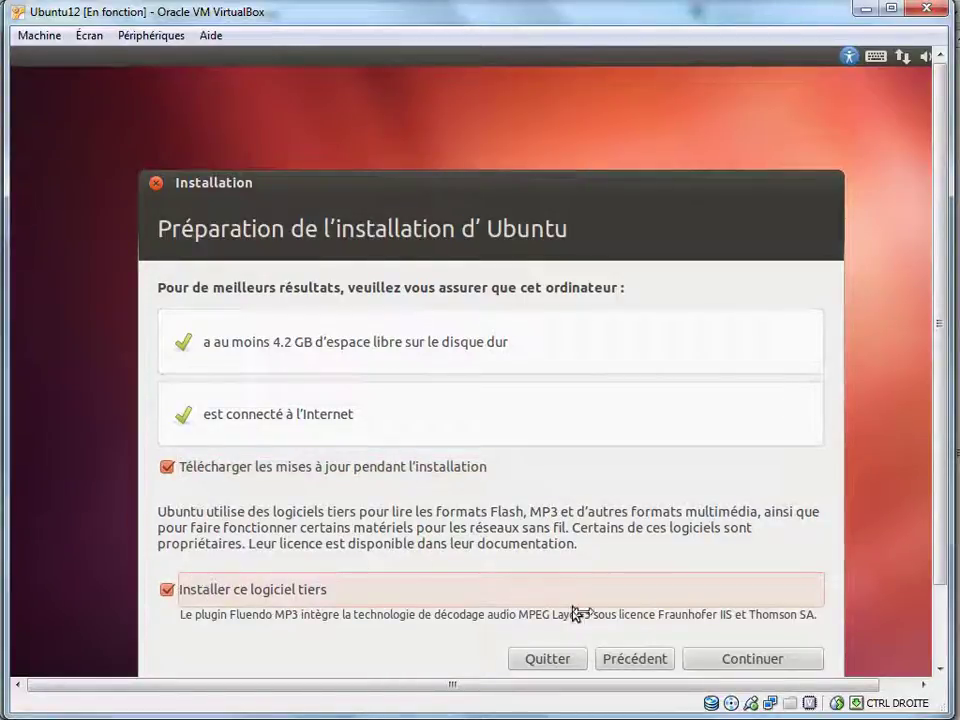
pyautogui.click(705, 651)
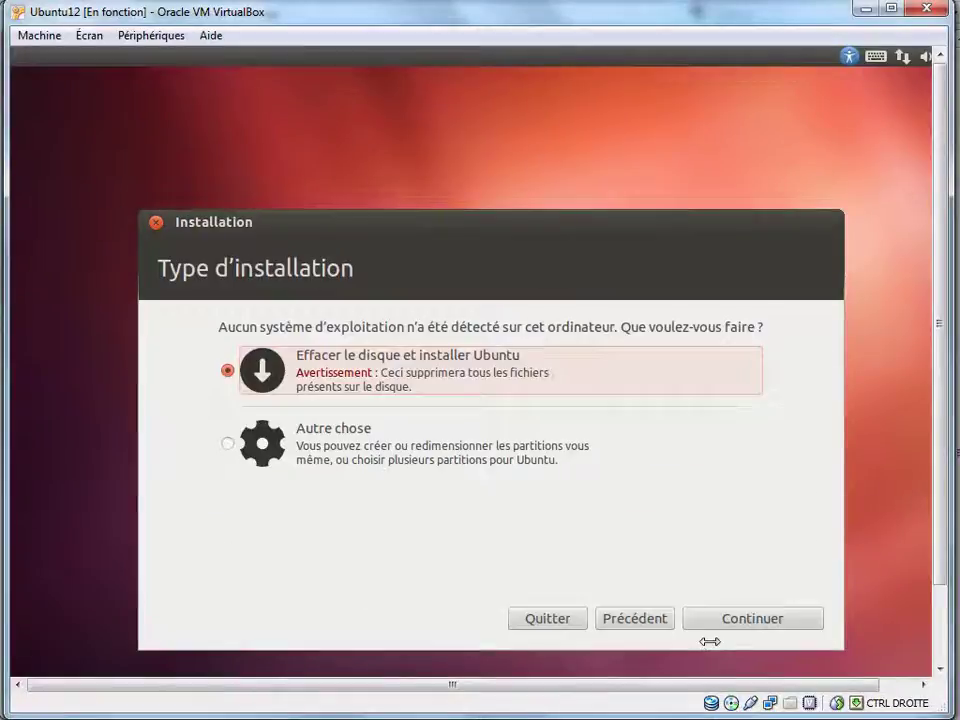
pyautogui.click(26, 405)
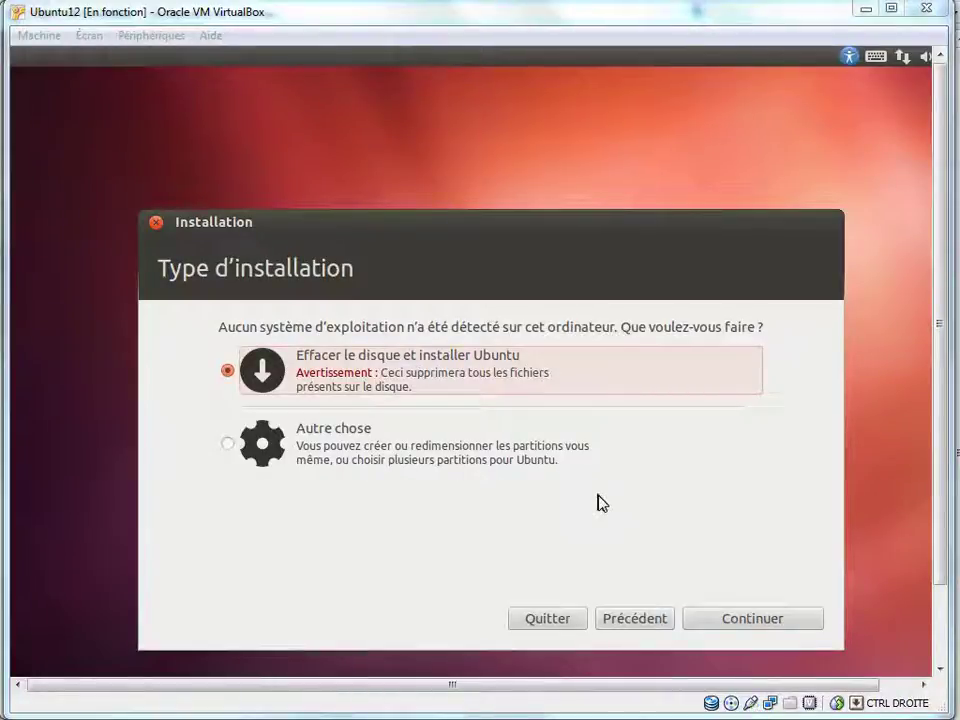
pyautogui.click(728, 621)
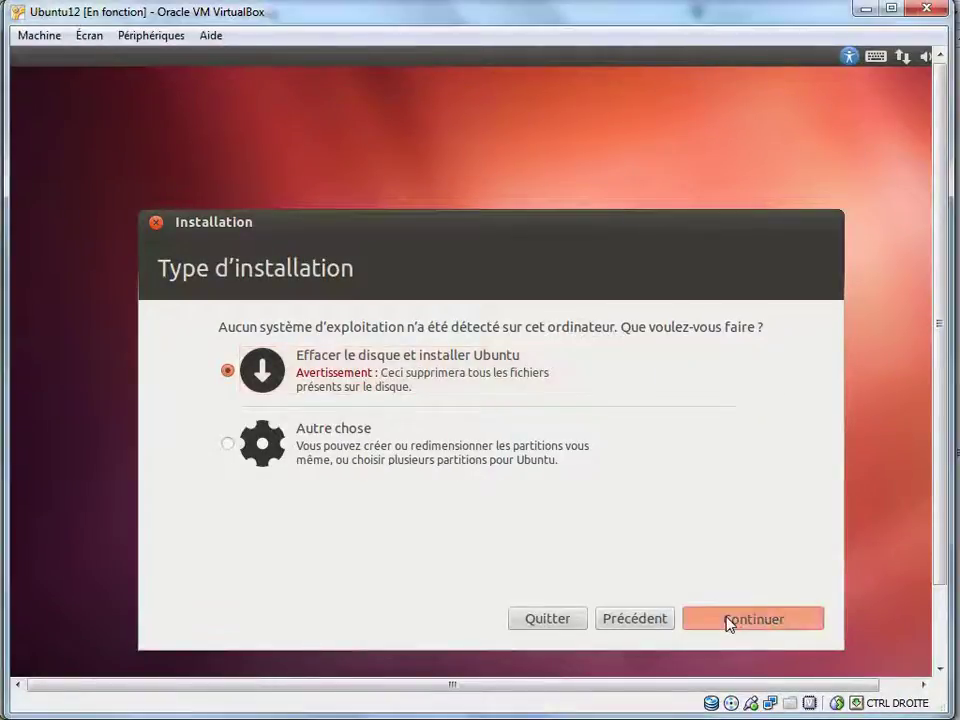
# - Install Ubuntu over the whole 8.6 GB virtual disk, keeping the Français keyboard layout
pyautogui.click(728, 621)
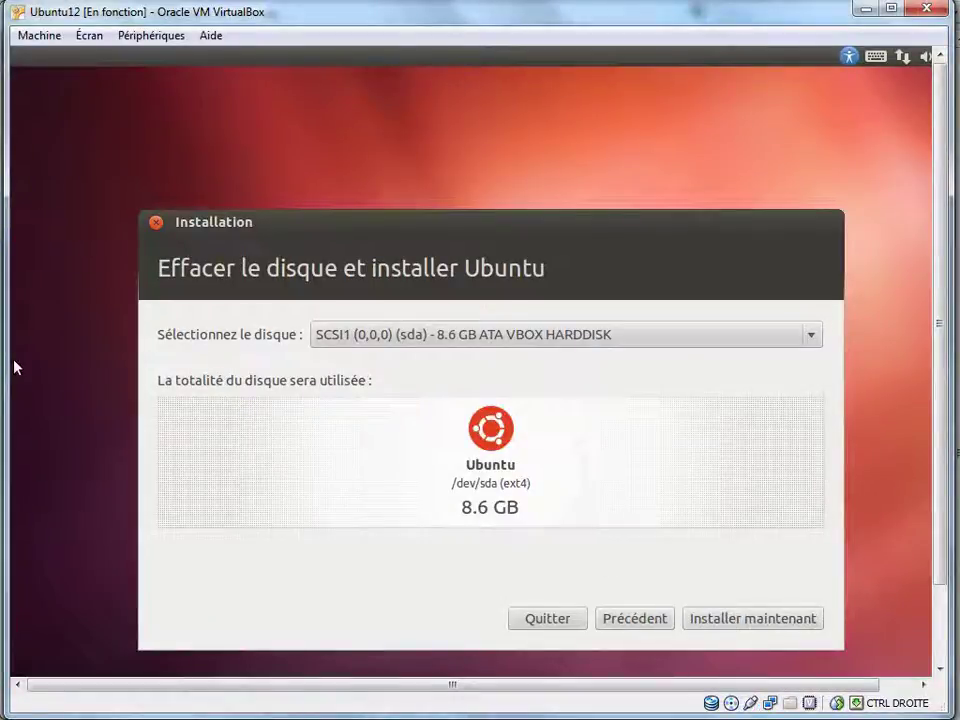
pyautogui.click(708, 619)
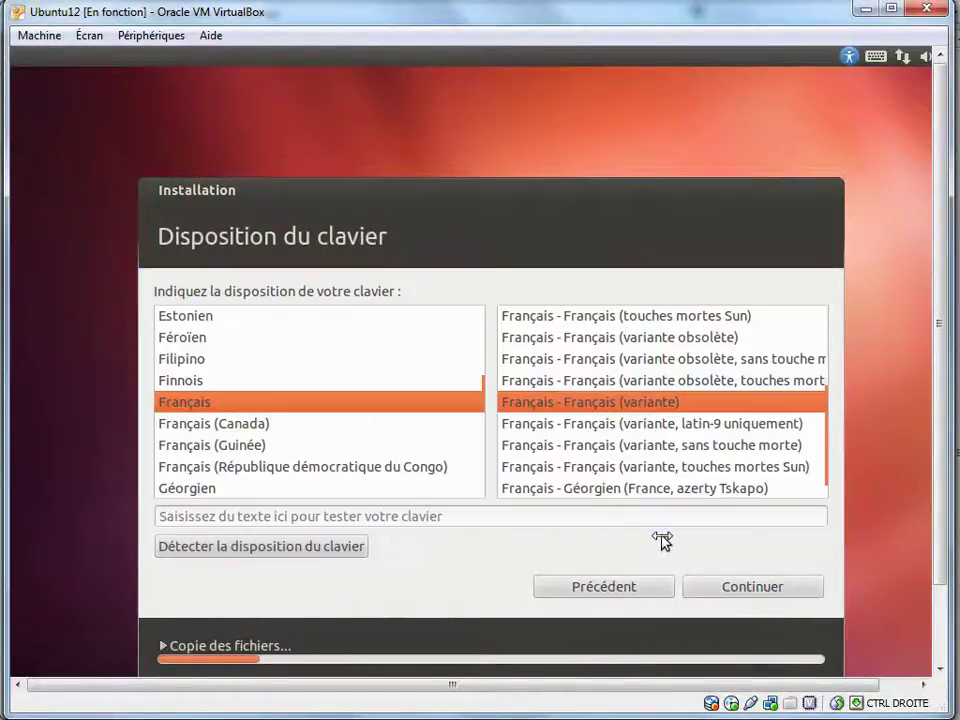
pyautogui.click(724, 590)
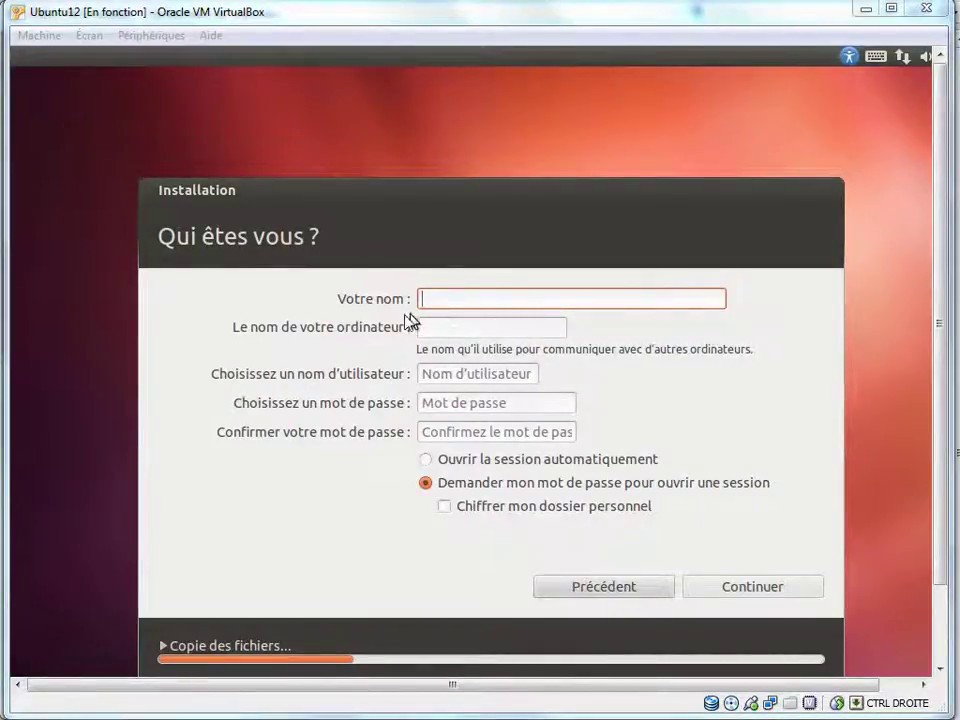
# - Enter name MyUser, computer name MyUbuntu12, username and confirmed password, then submit the account details
pyautogui.click(471, 304)
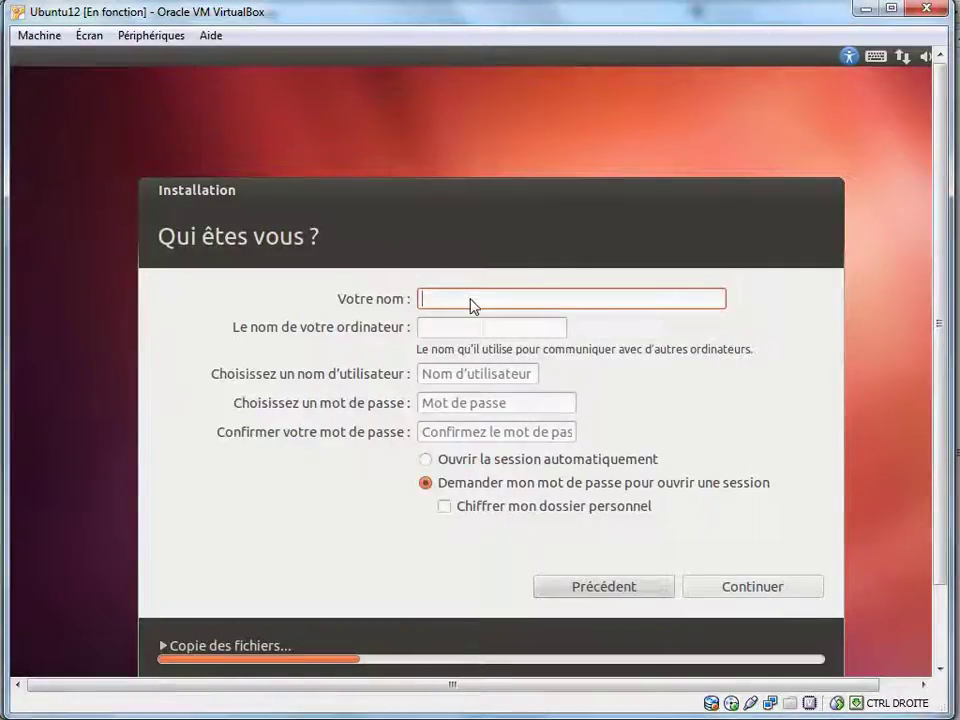
pyautogui.write('MyUser')
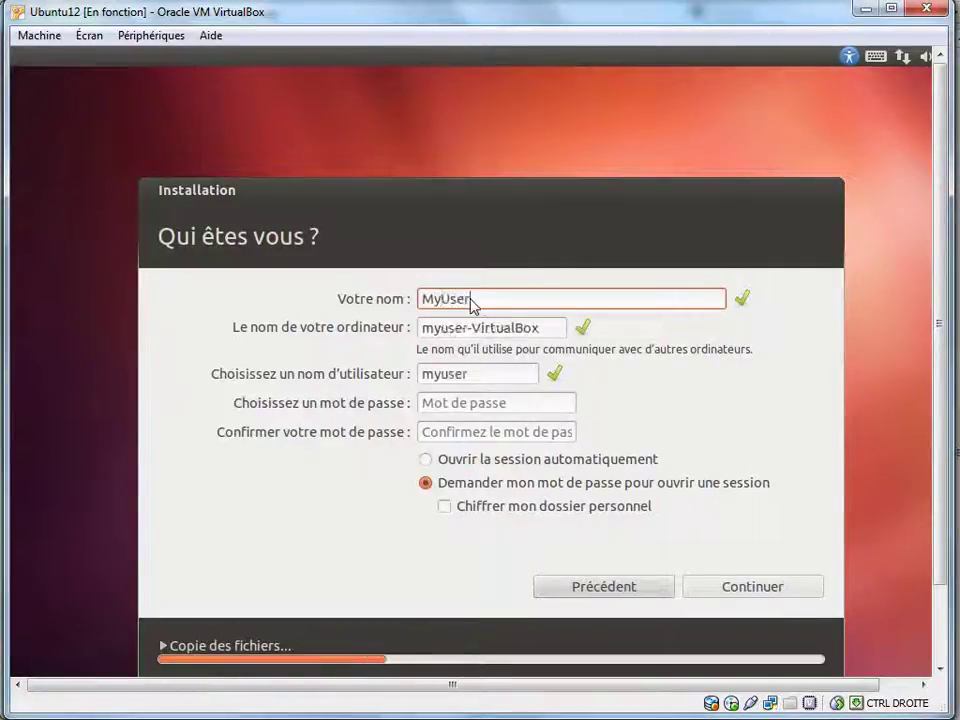
pyautogui.press('Tab')
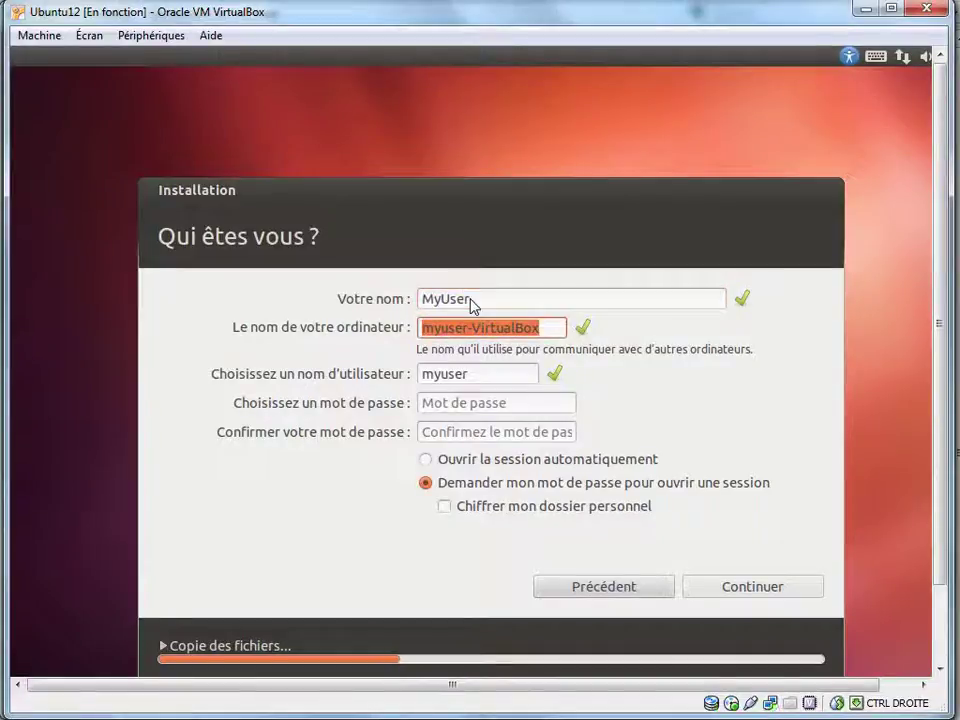
pyautogui.write('MyU')
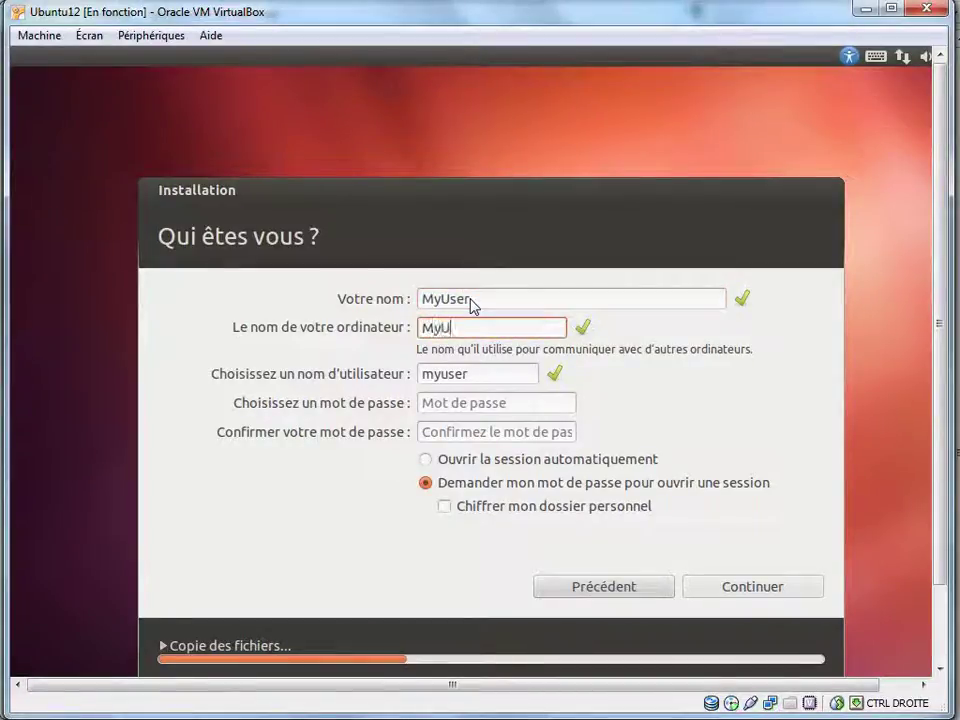
pyautogui.write('buntu12')
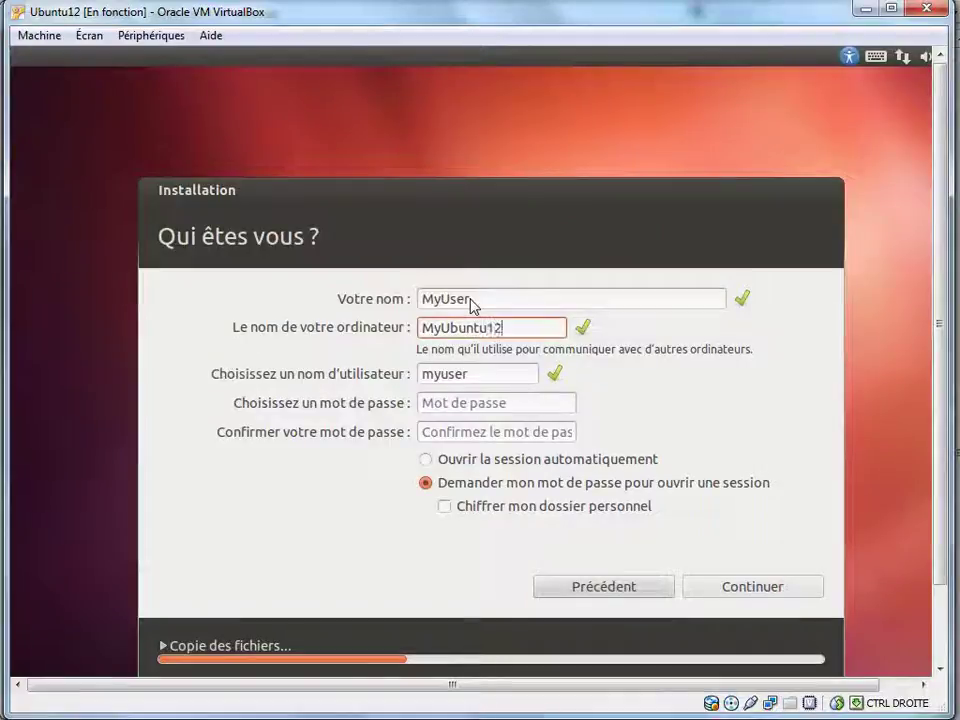
pyautogui.click(487, 372)
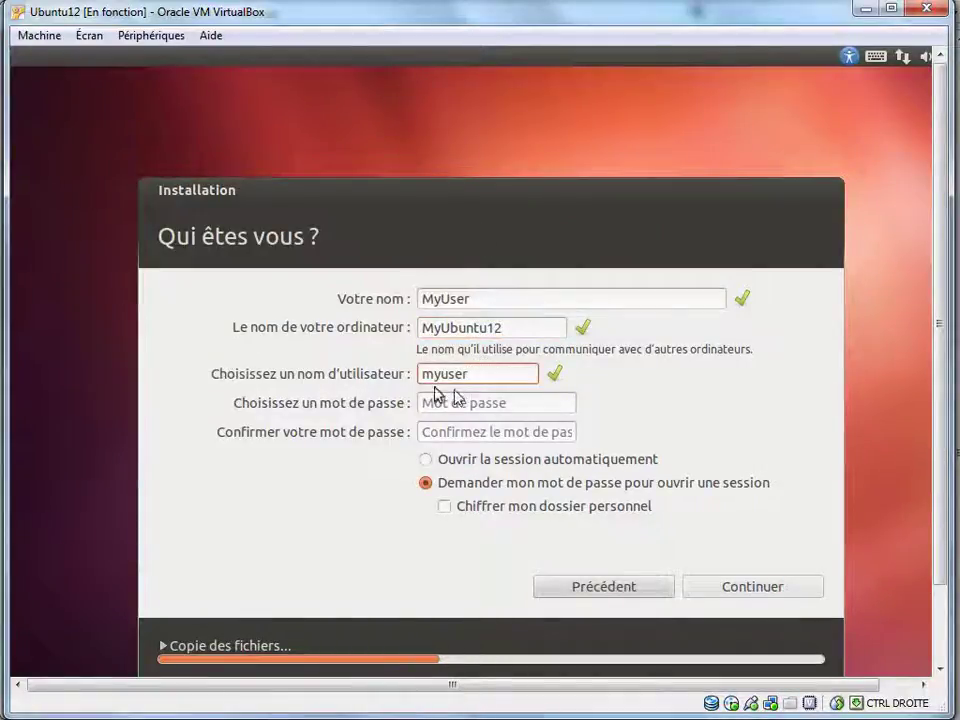
pyautogui.click(493, 410)
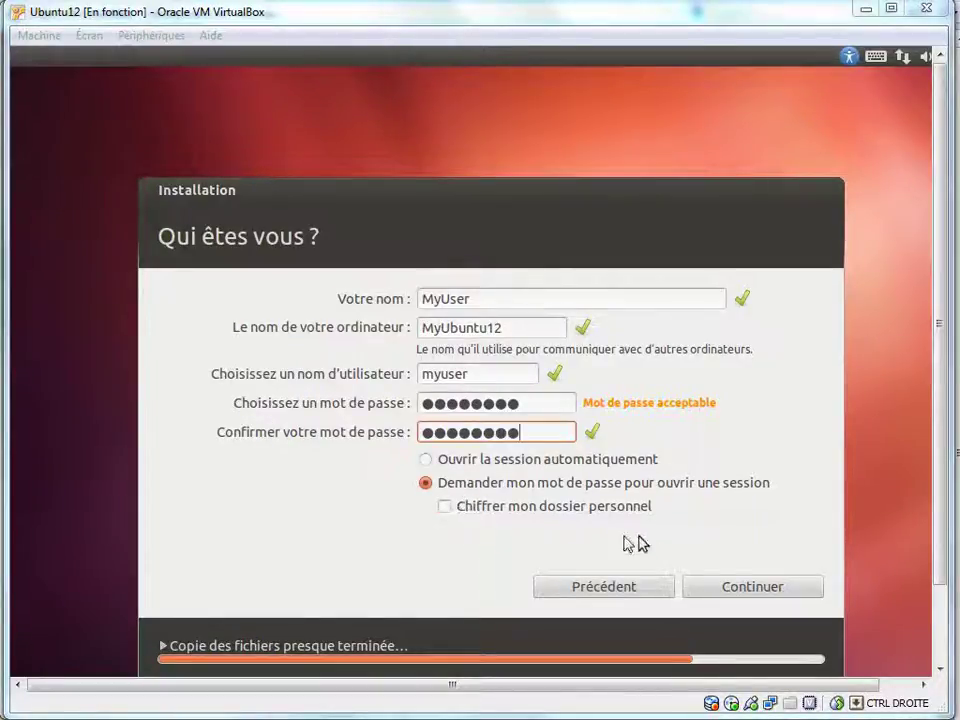
pyautogui.click(748, 596)
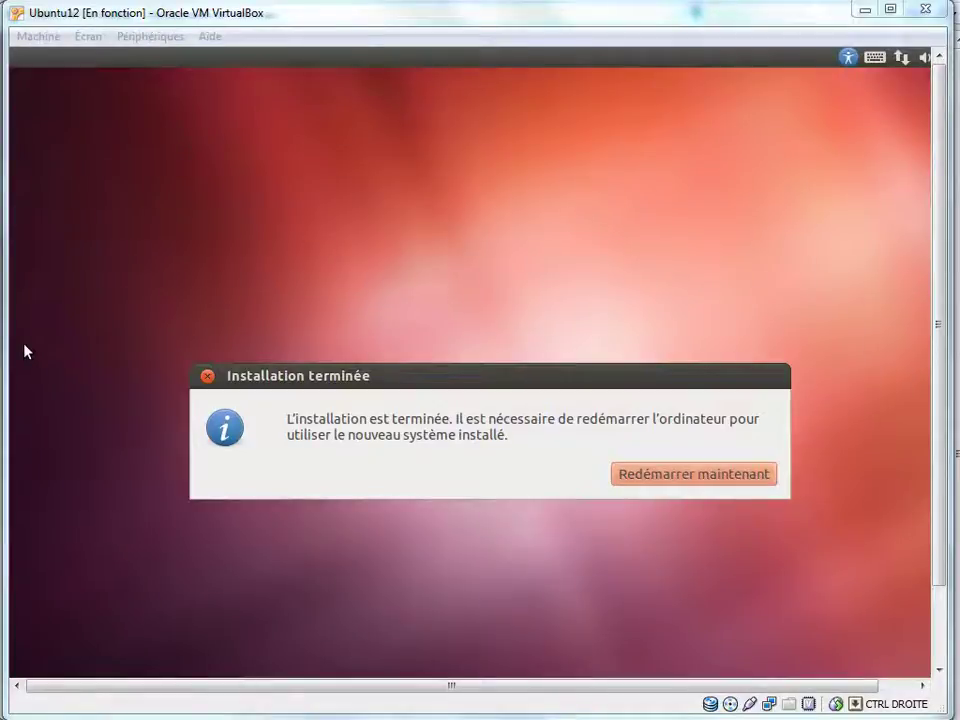
# - Reboot into the installed Ubuntu 12.04 after checking the Périphériques CD/DVD drive and confirming the console prompt
pyautogui.click(703, 478)
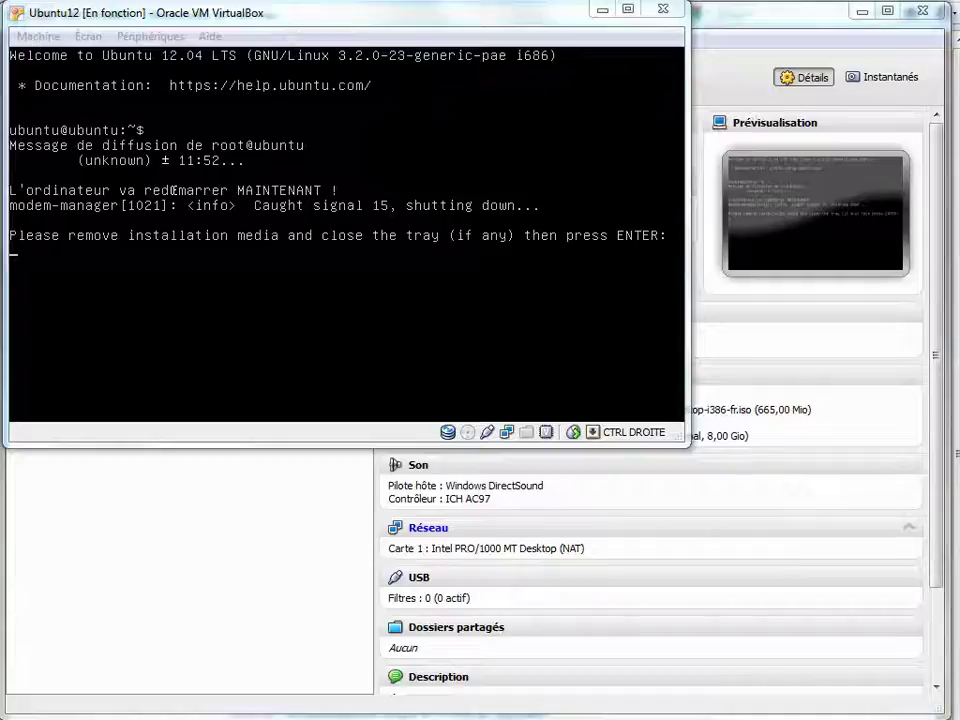
pyautogui.click(148, 38)
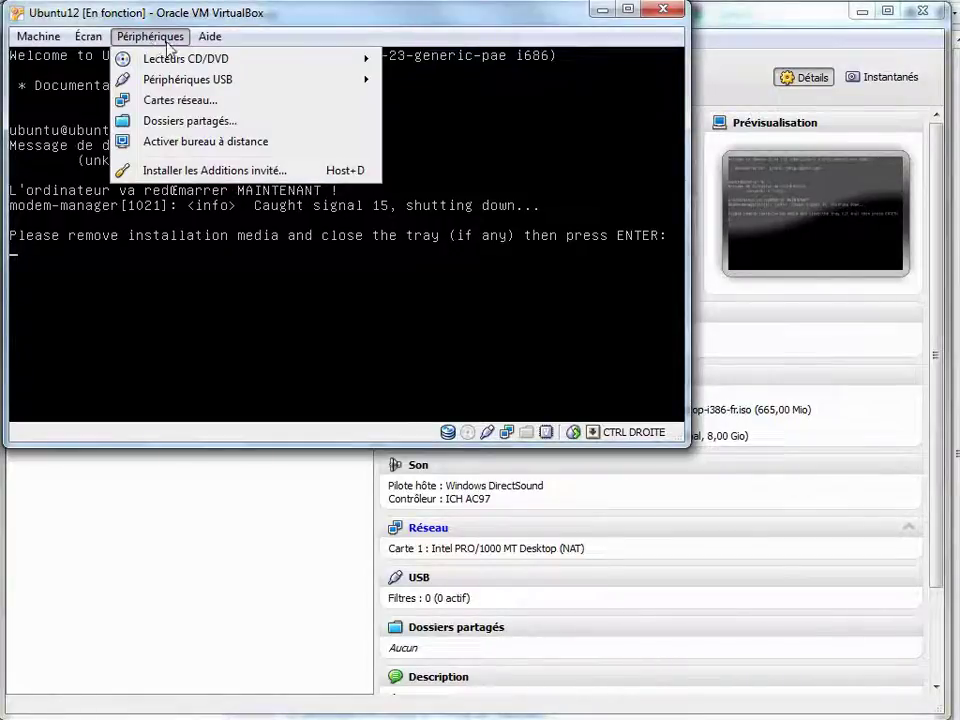
pyautogui.moveTo(296, 62)
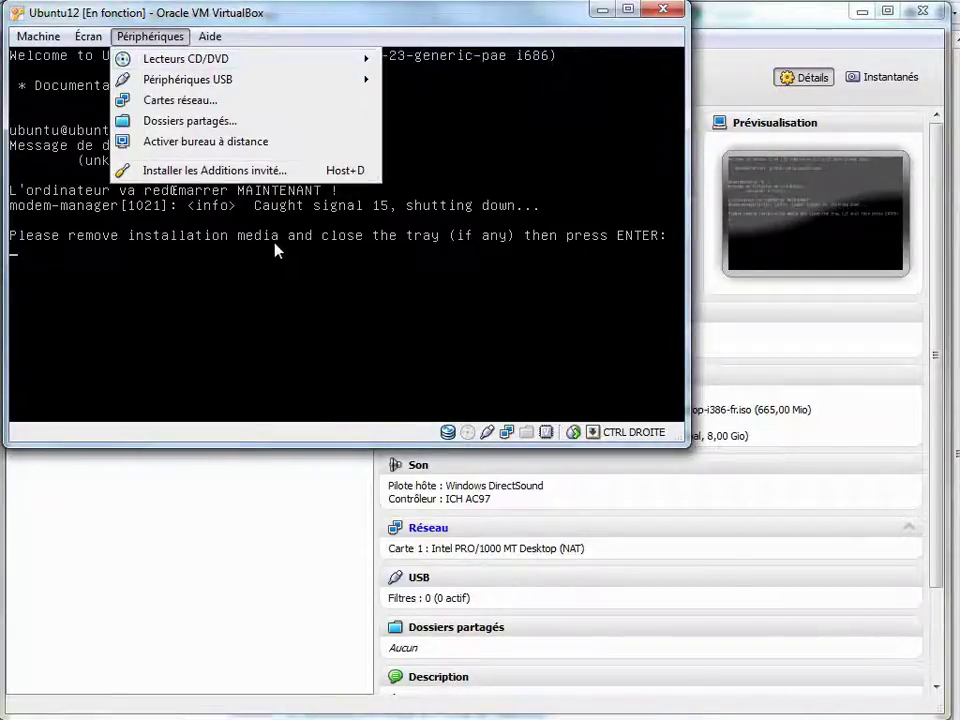
pyautogui.click(427, 148)
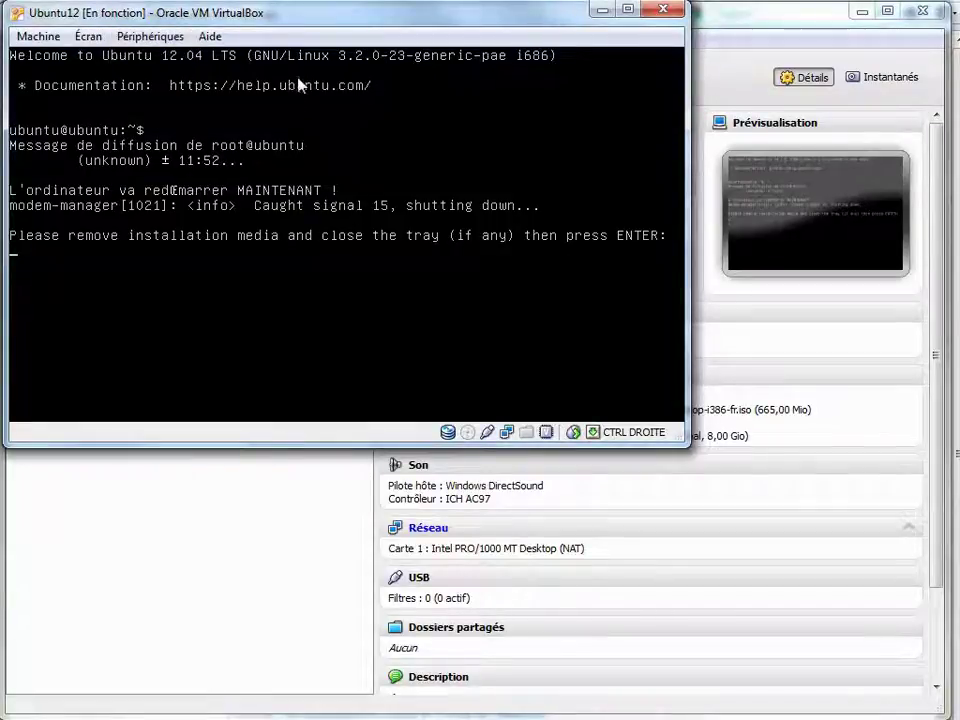
pyautogui.press('Return')
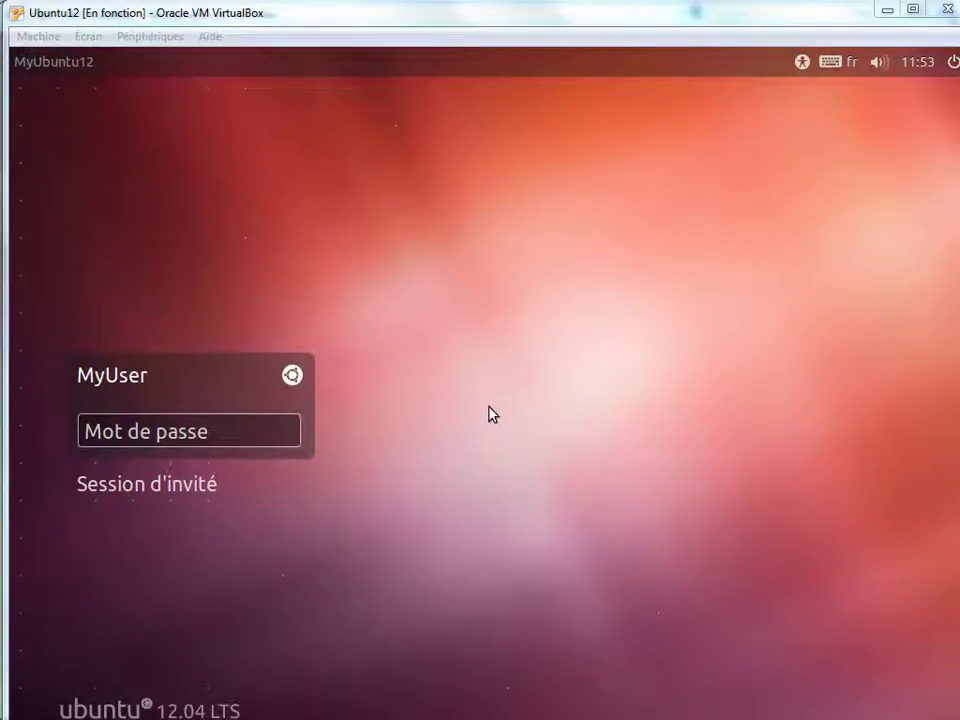
# - Log in to the Ubuntu desktop and view Détails in System Settings
pyautogui.press('Return')
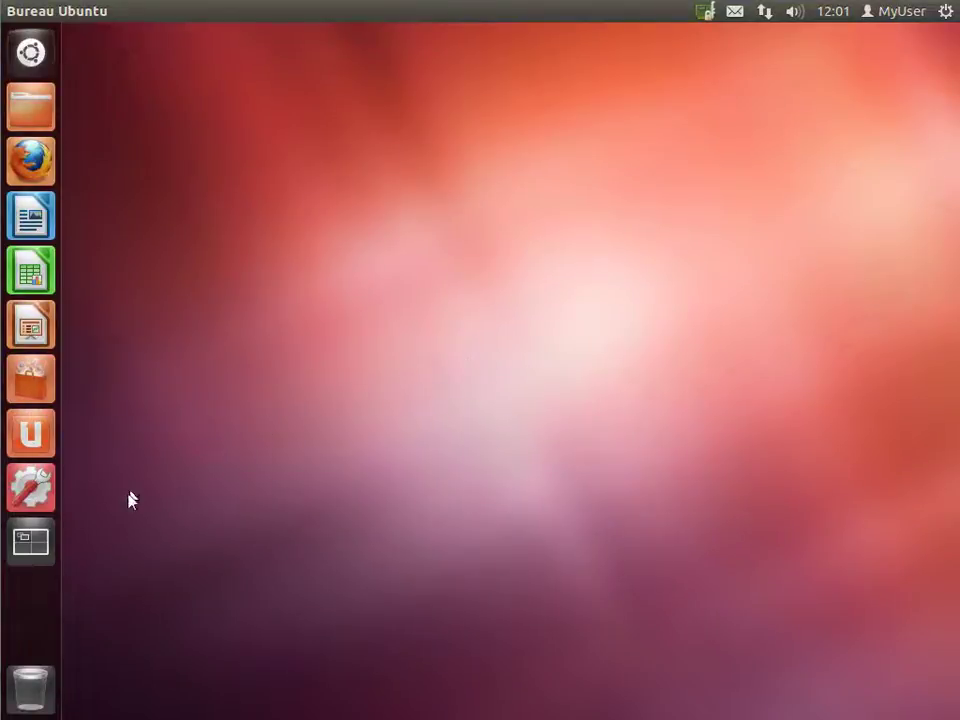
pyautogui.click(29, 492)
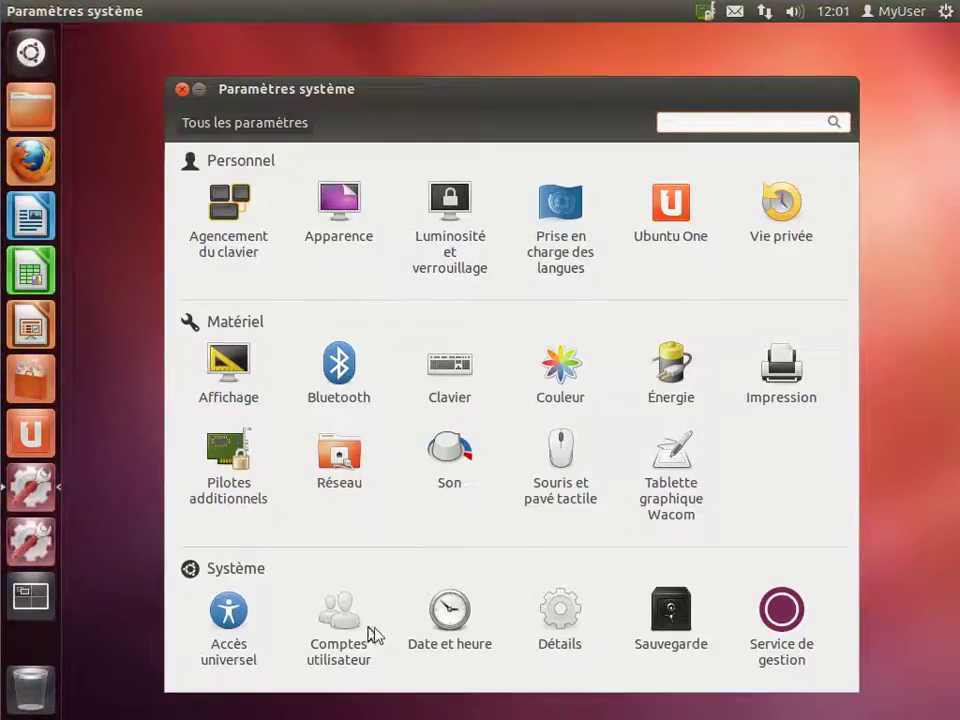
pyautogui.click(558, 617)
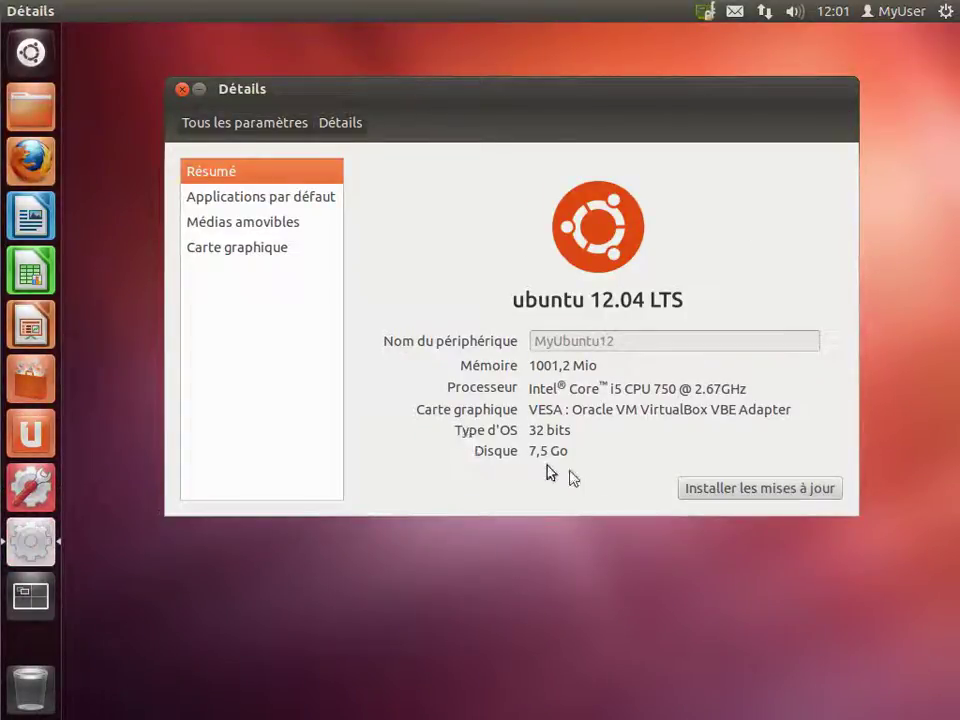
# - Launch the update manager from Détails and install the 19 selected updates (40,9 Mio)
pyautogui.click(714, 492)
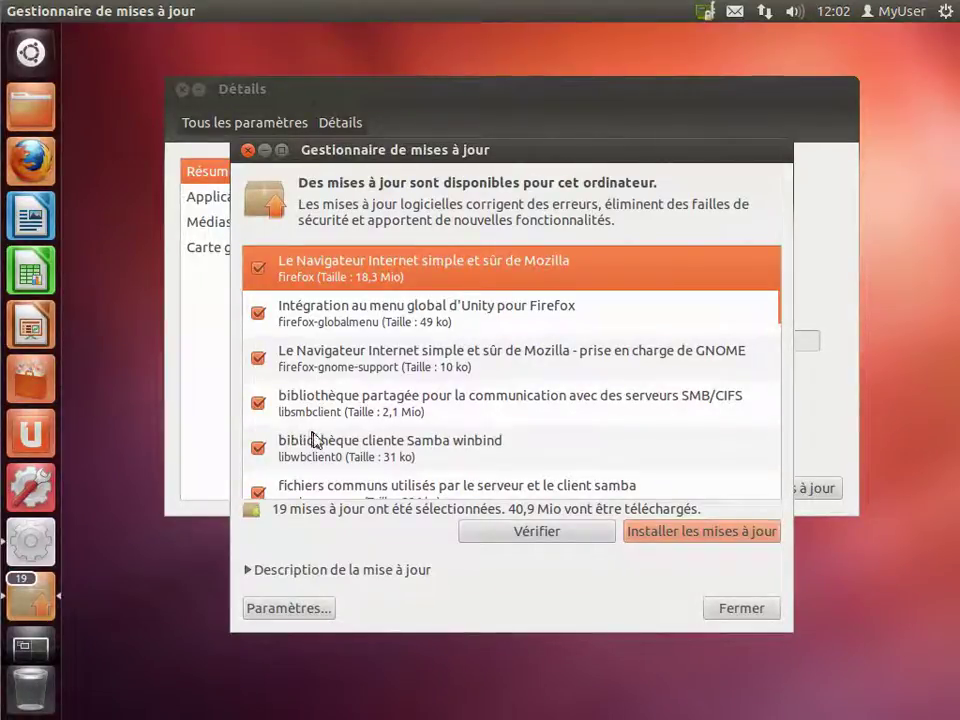
pyautogui.click(676, 537)
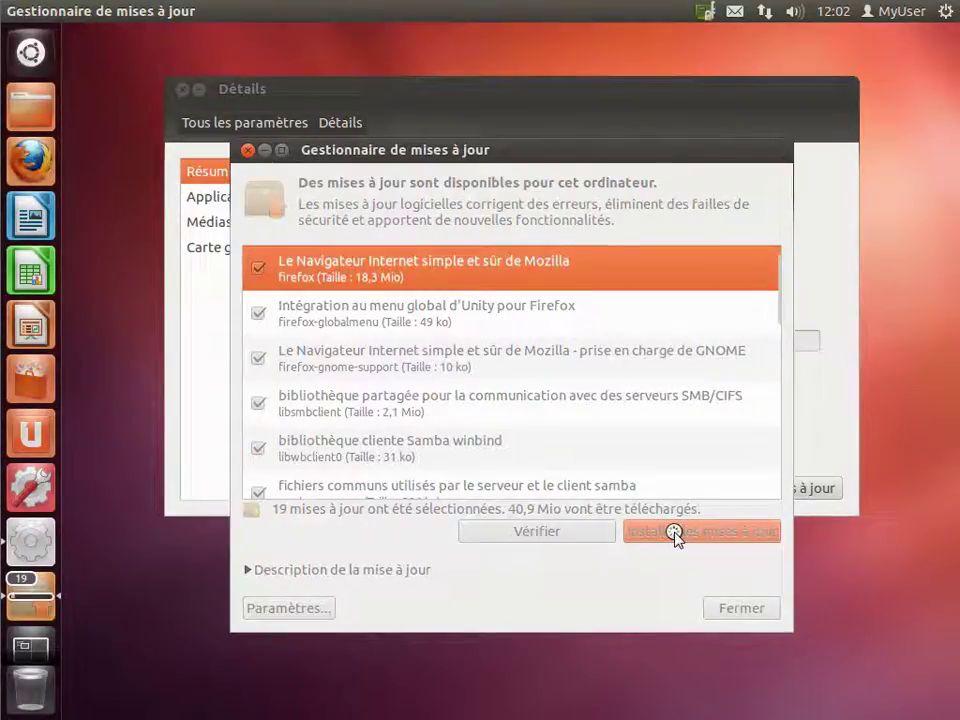